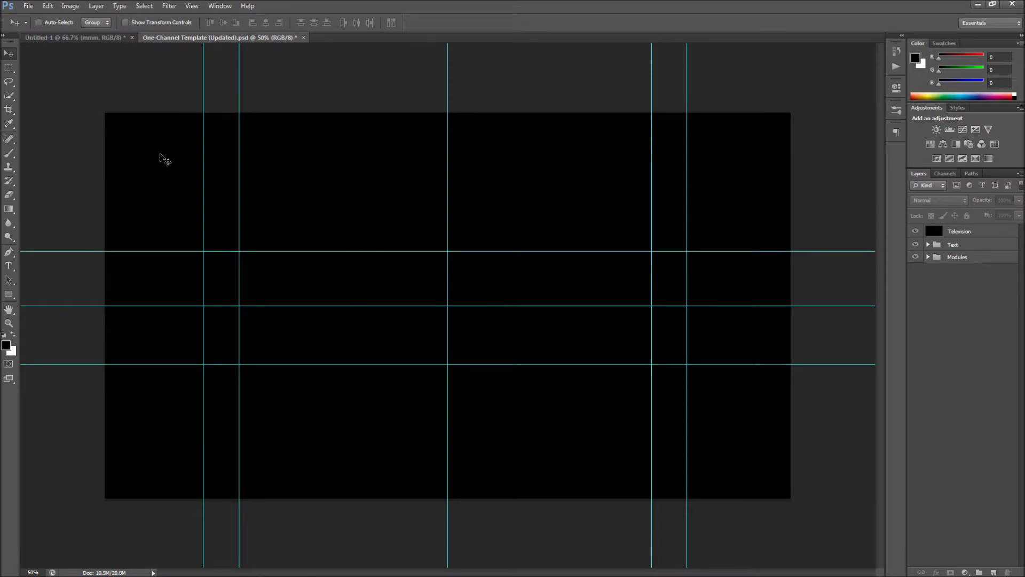
Select the Horizontal Type tool to start adding text to the canvas.
{"action": "left_click", "coordinate": [9, 266]}
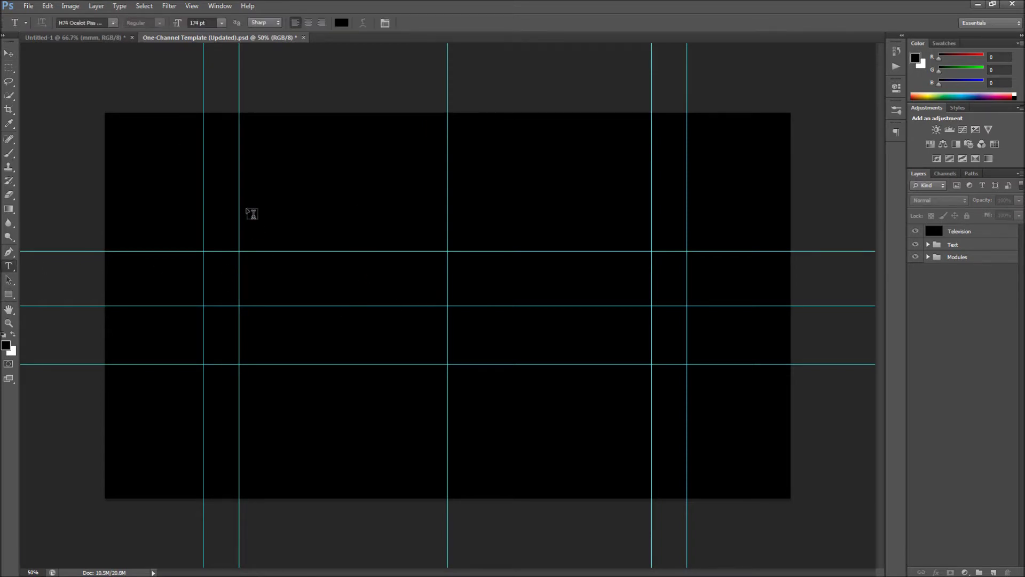
{"action": "left_click", "coordinate": [112, 23]}
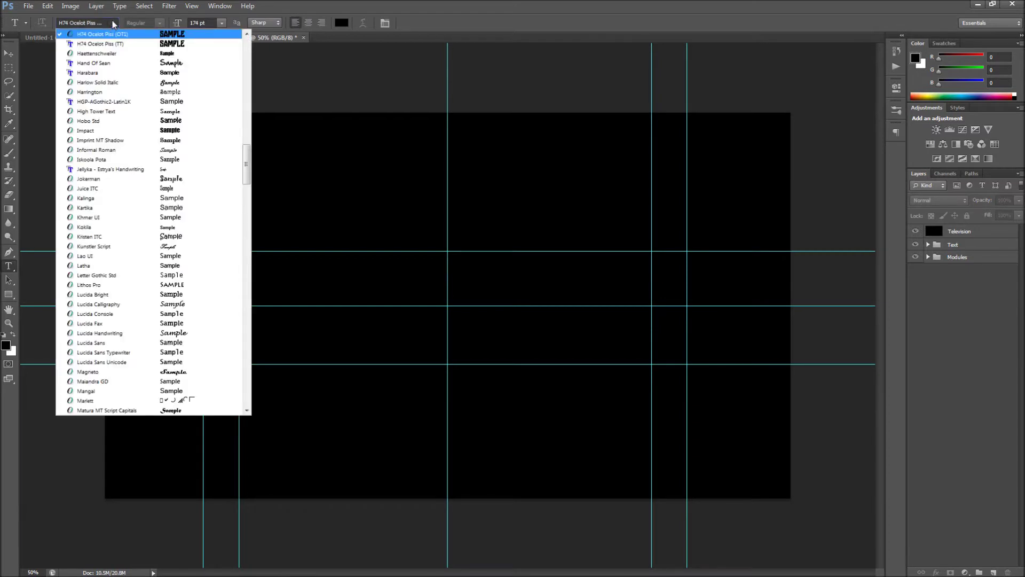
{"action": "scroll", "coordinate": [199, 141], "scroll_direction": "down", "scroll_amount": 15}
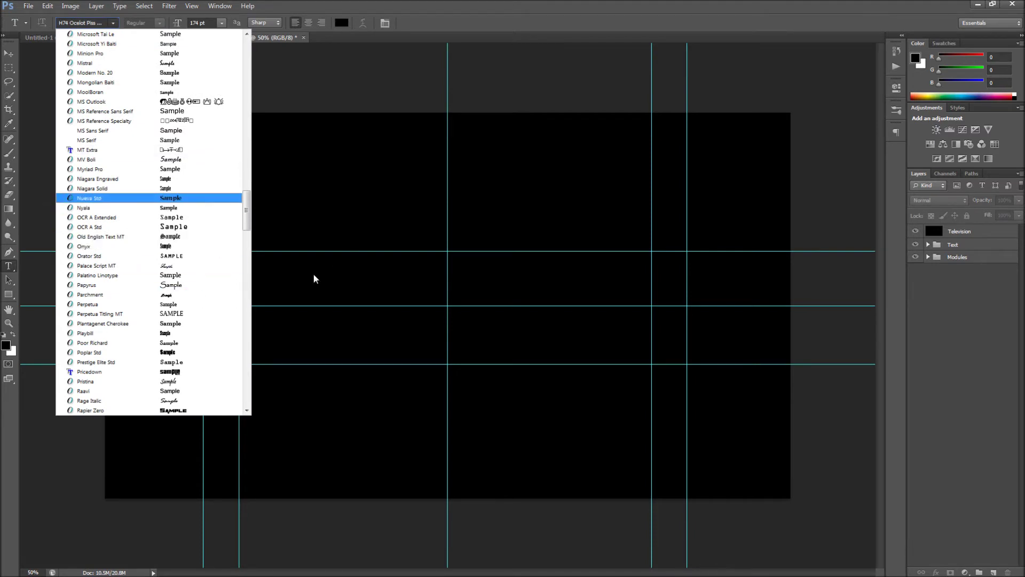
{"action": "left_click", "coordinate": [323, 296]}
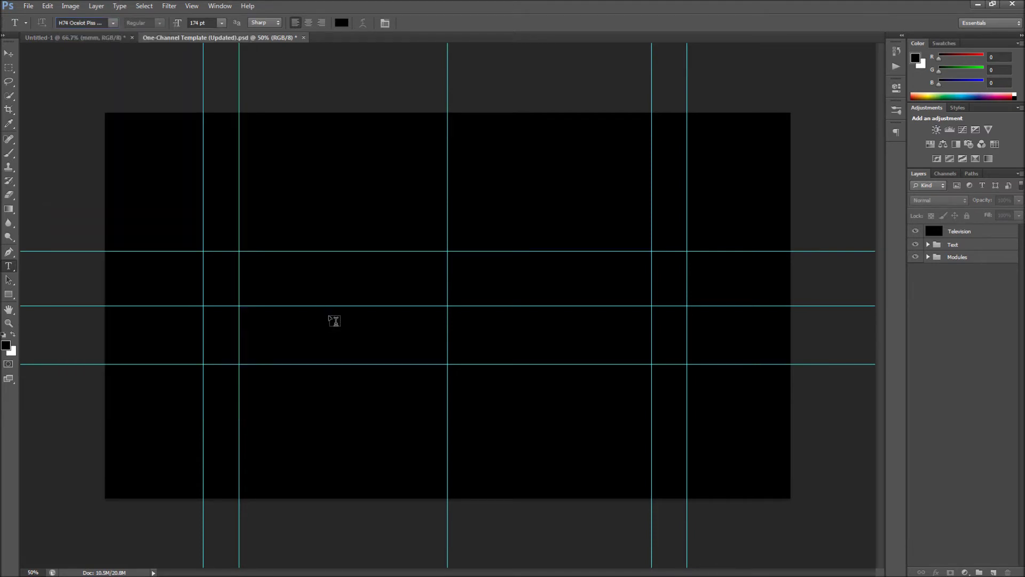
{"action": "left_click", "coordinate": [111, 23]}
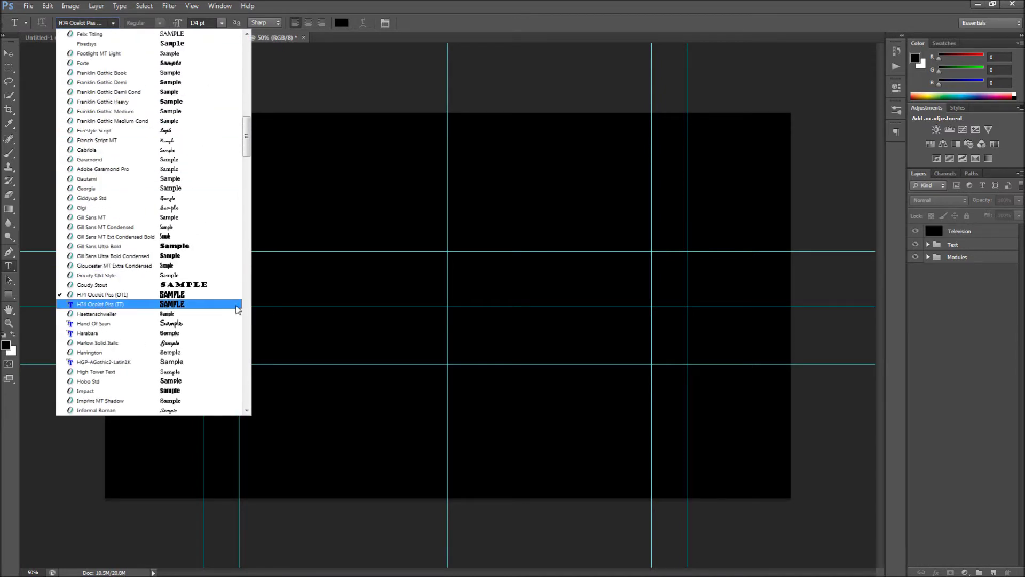
{"action": "left_click", "coordinate": [310, 287]}
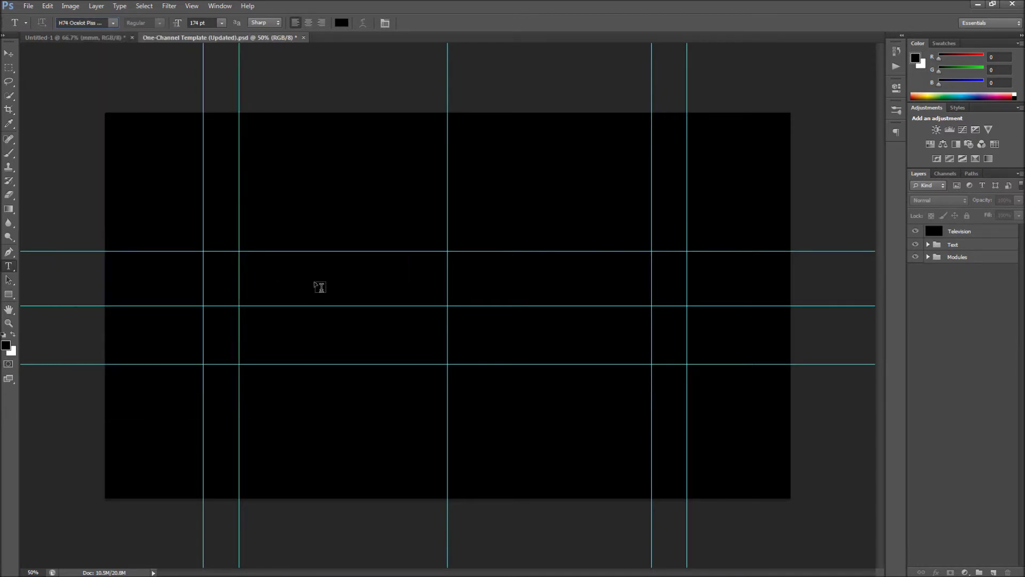
{"action": "left_click", "coordinate": [16, 154]}
Switch to the Brush tool on the Television layer with the 2431 px leaf-shaped brush.
{"action": "left_click", "coordinate": [413, 287]}
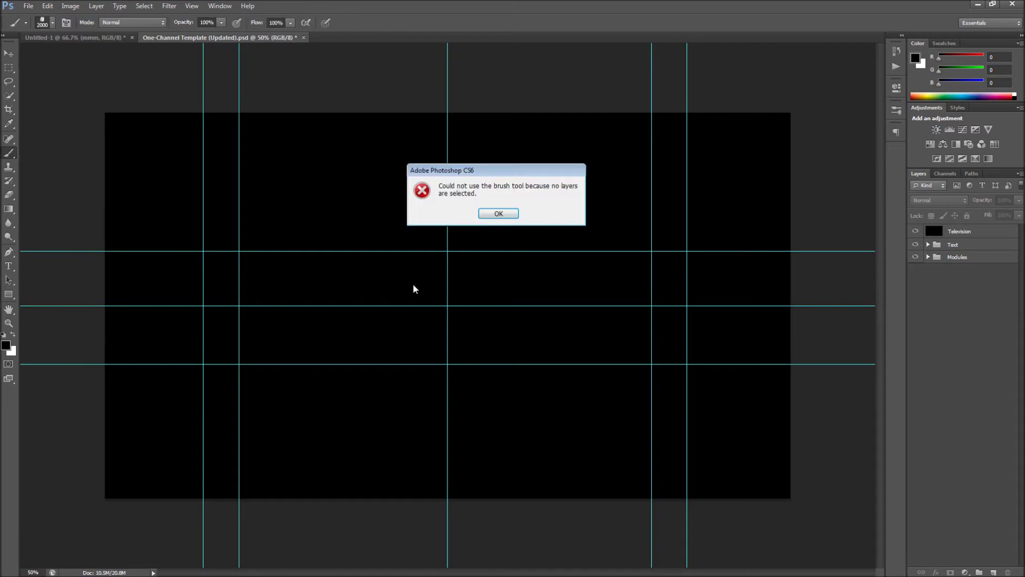
{"action": "left_click", "coordinate": [498, 213]}
{"action": "left_click", "coordinate": [959, 231]}
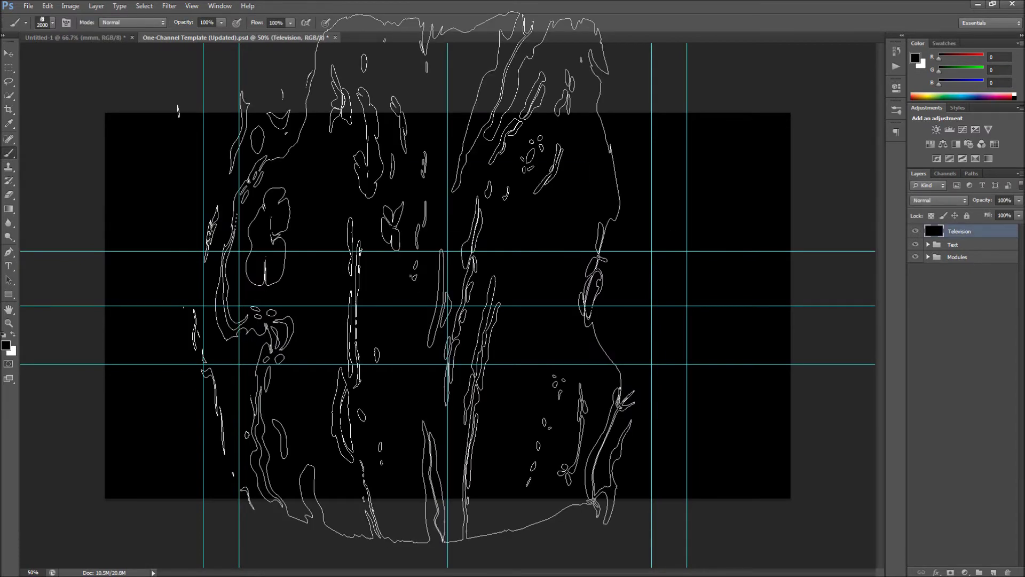
{"action": "right_click", "coordinate": [409, 276]}
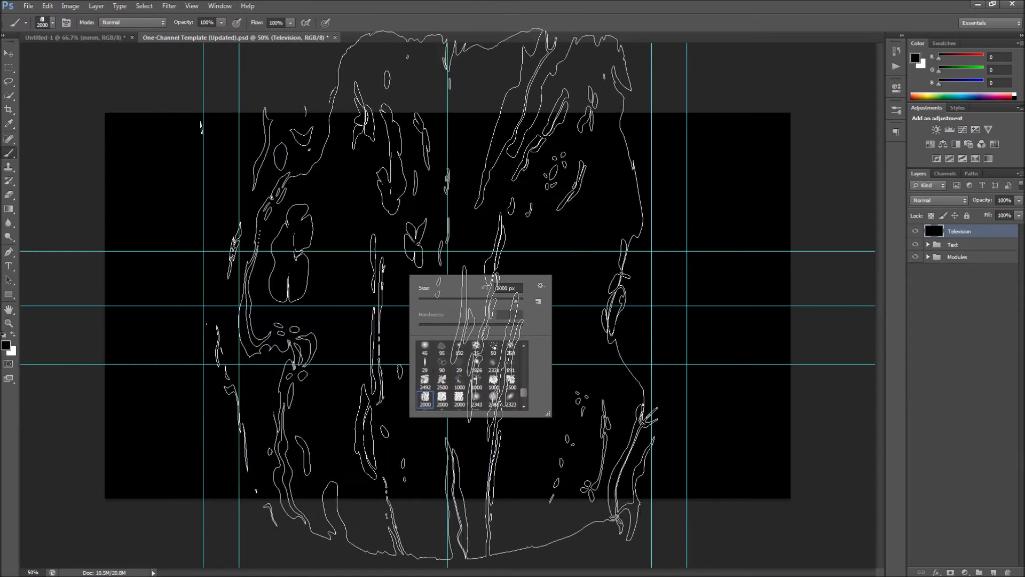
{"action": "scroll", "coordinate": [525, 392], "scroll_direction": "down", "scroll_amount": 3}
{"action": "left_click", "coordinate": [511, 378]}
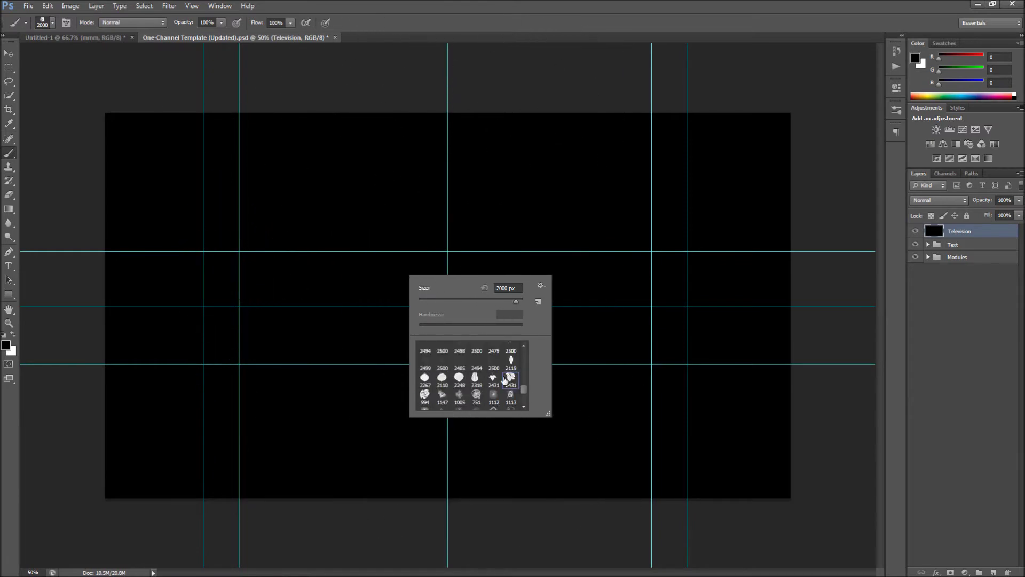
{"action": "key", "text": "Return"}
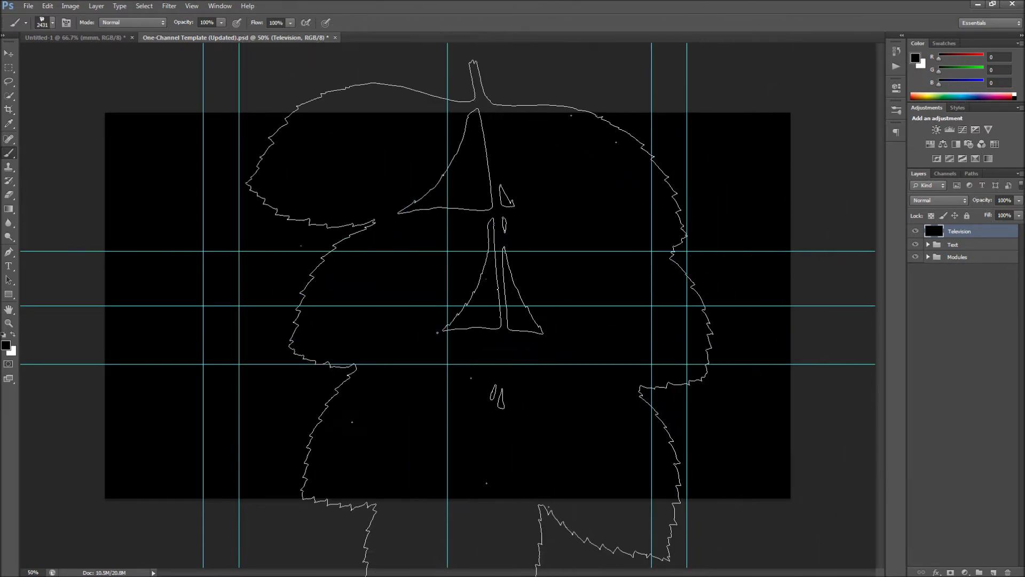
Adjust the brush presets and set the foreground colour to deep red (167, 8, 50).
{"action": "right_click", "coordinate": [495, 274]}
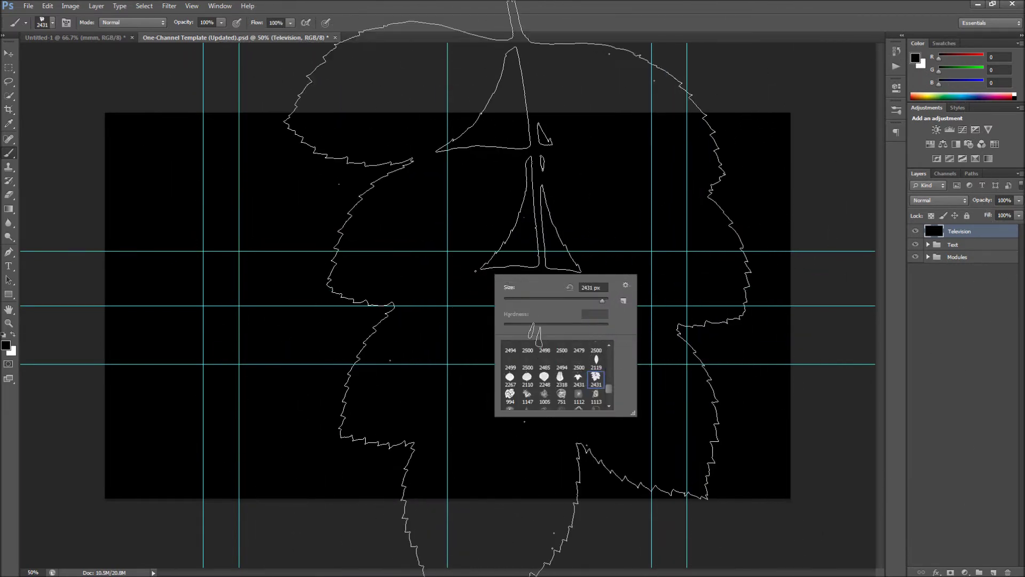
{"action": "key", "text": "Return"}
{"action": "right_click", "coordinate": [401, 350]}
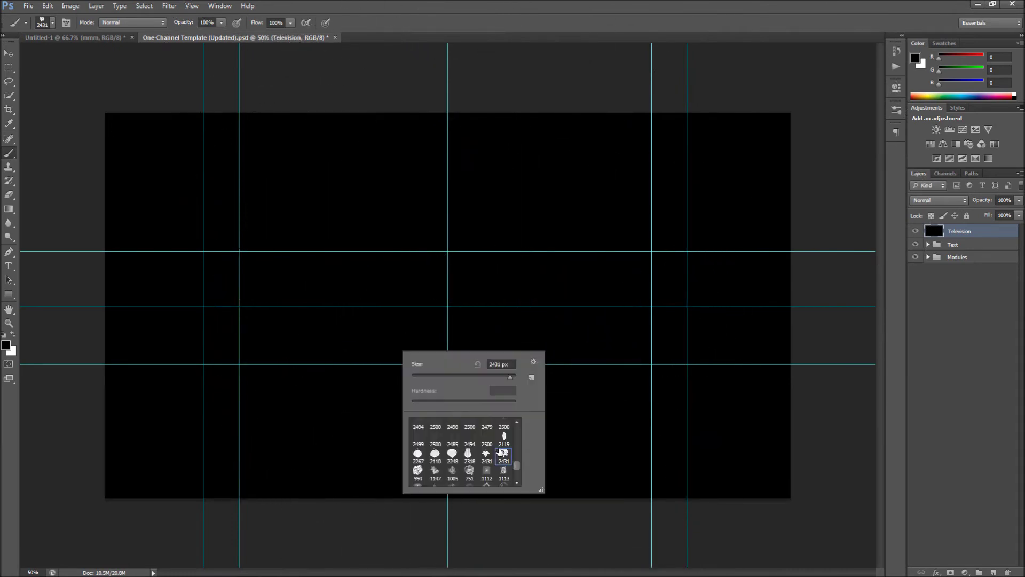
{"action": "left_click_drag", "start_coordinate": [517, 465], "coordinate": [517, 473]}
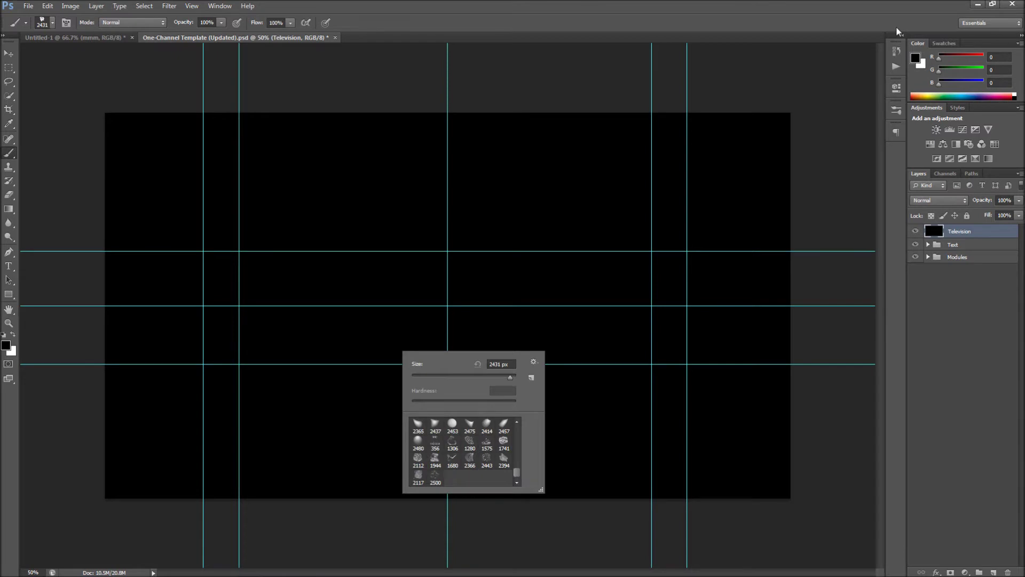
{"action": "left_click", "coordinate": [915, 57]}
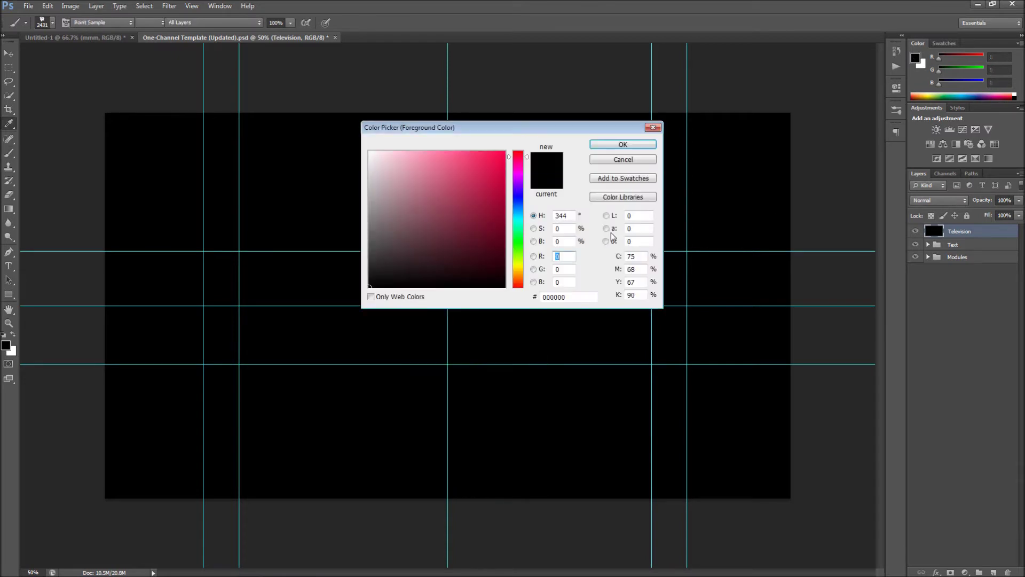
{"action": "left_click", "coordinate": [499, 198]}
{"action": "left_click", "coordinate": [623, 146]}
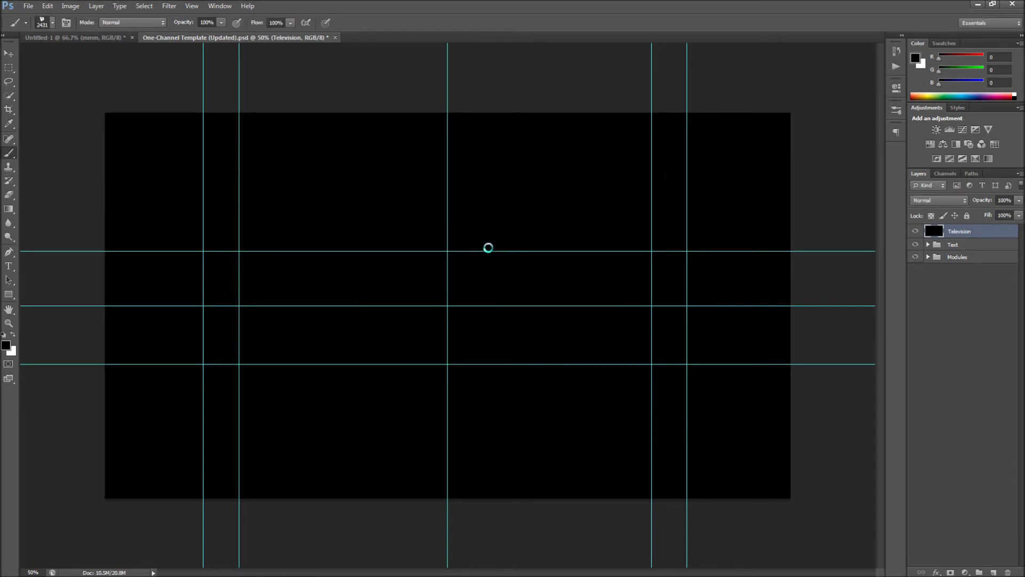
Stamp a trial red leaf on the canvas, undo it, and readjust the brush presets.
{"action": "left_click", "coordinate": [467, 288]}
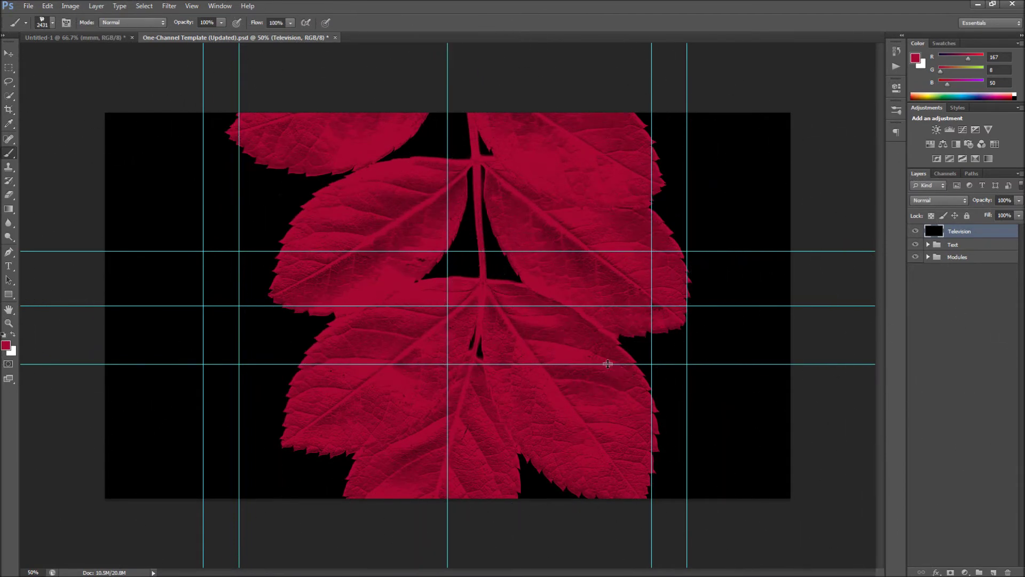
{"action": "key", "text": "ctrl+z"}
{"action": "key", "text": "ctrl+z"}
{"action": "key", "text": "ctrl+z"}
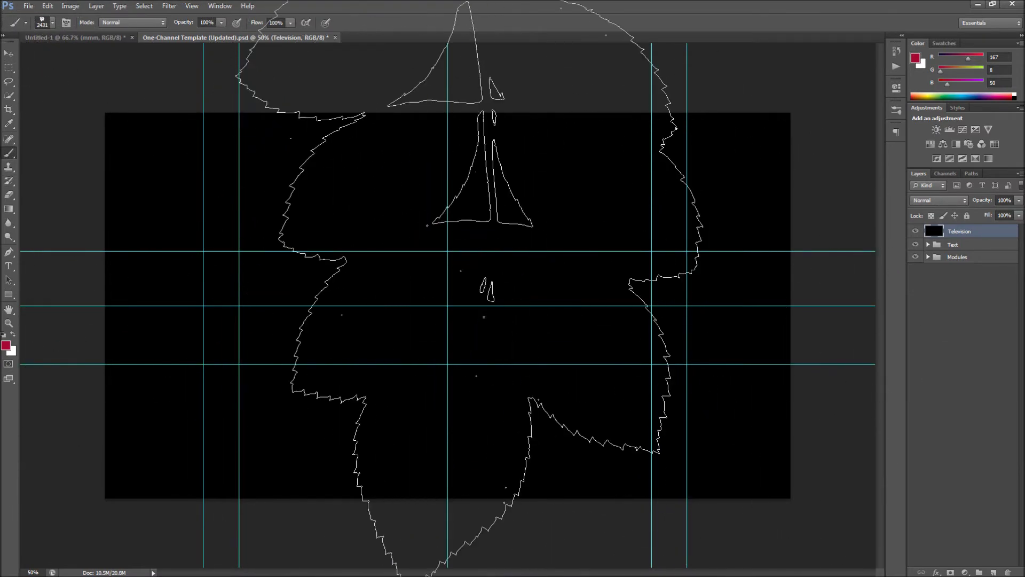
{"action": "right_click", "coordinate": [483, 316]}
{"action": "left_click_drag", "start_coordinate": [597, 436], "coordinate": [600, 389]}
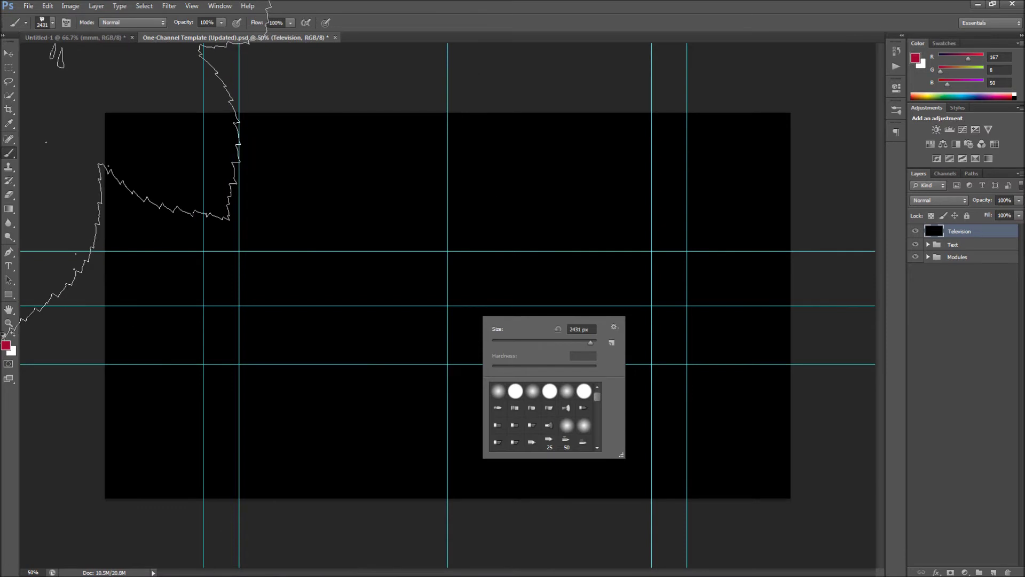
{"action": "left_click", "coordinate": [70, 7]}
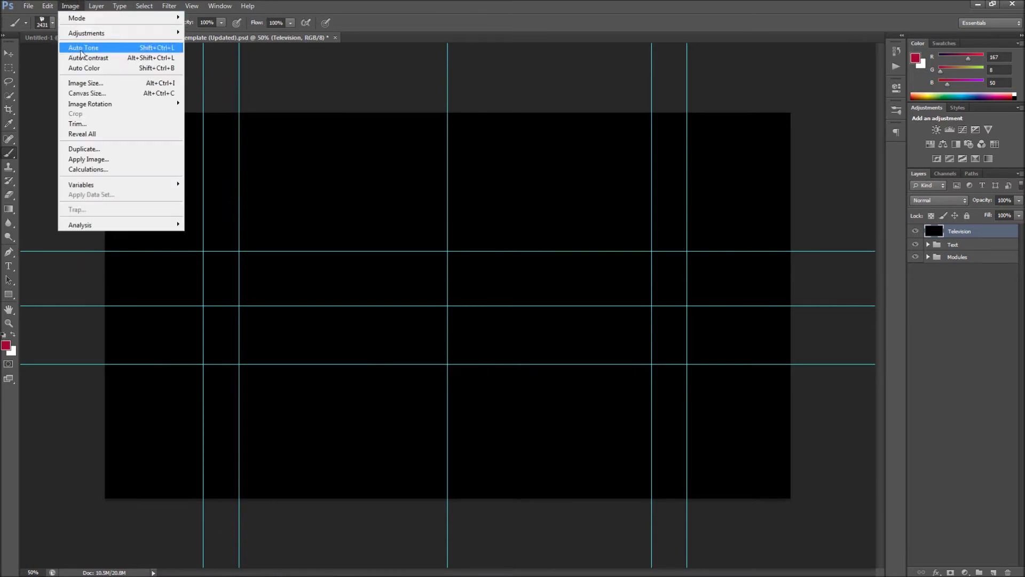
Resize the image to 1920 px width (1920 × 1080) with proportions constrained.
{"action": "left_click", "coordinate": [90, 83]}
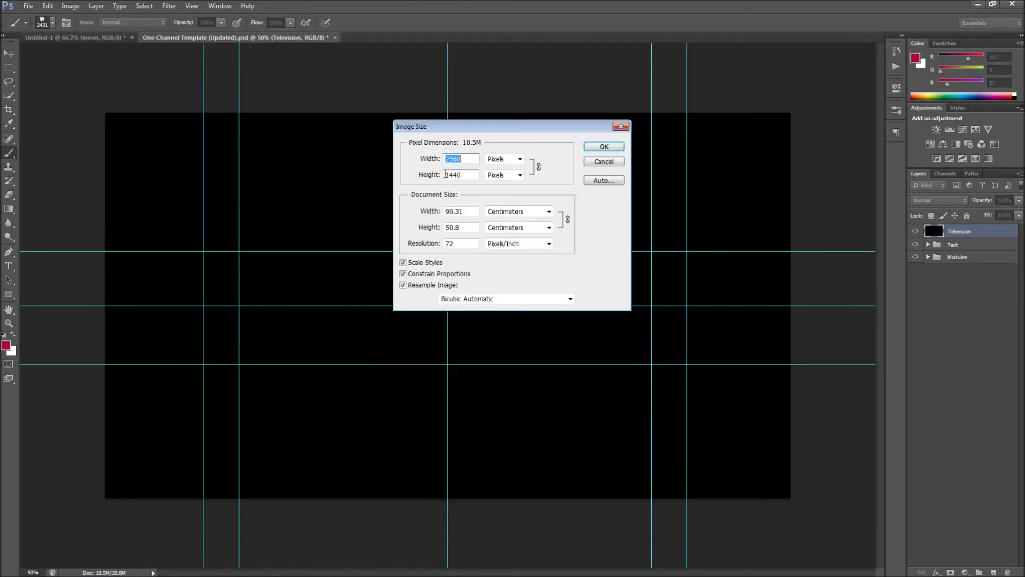
{"action": "left_click", "coordinate": [472, 161]}
{"action": "key", "text": "BackSpace"}
{"action": "key", "text": "BackSpace"}
{"action": "key", "text": "BackSpace"}
{"action": "key", "text": "BackSpace"}
{"action": "type", "text": "1920"}
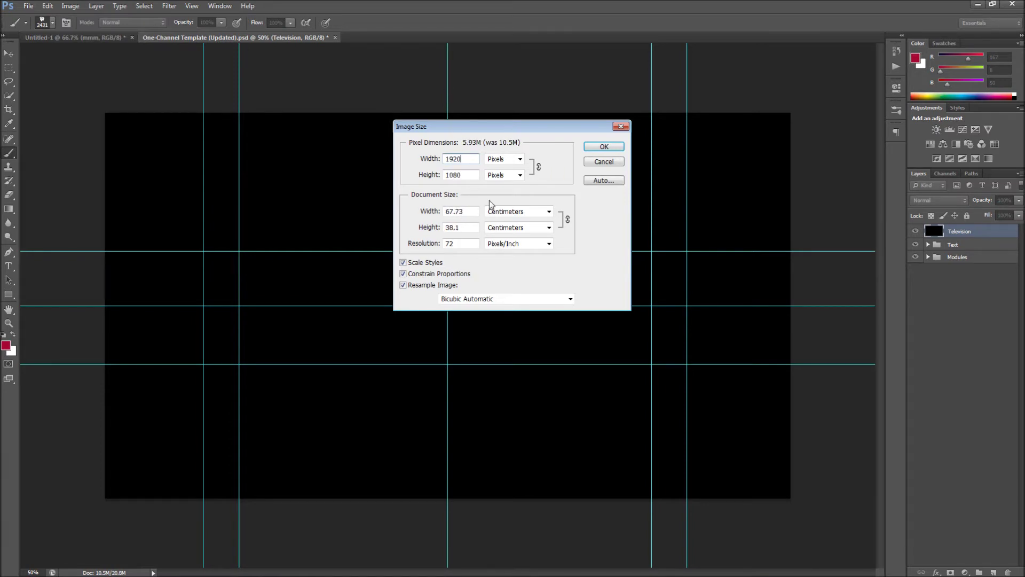
{"action": "left_click", "coordinate": [601, 146]}
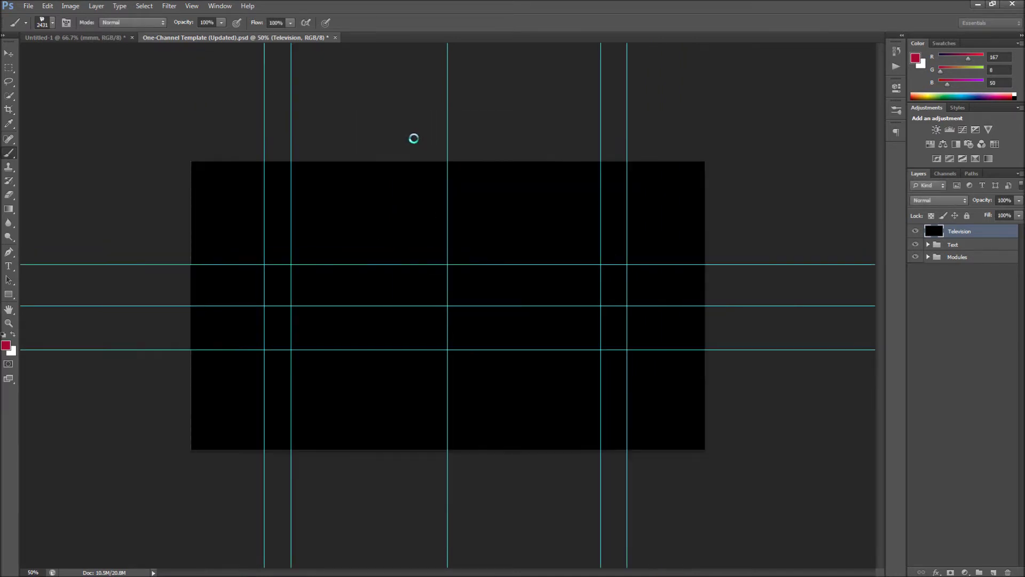
Zoom the 1920 × 1080 canvas view to 66.7% with the Zoom tool.
{"action": "key", "text": "z"}
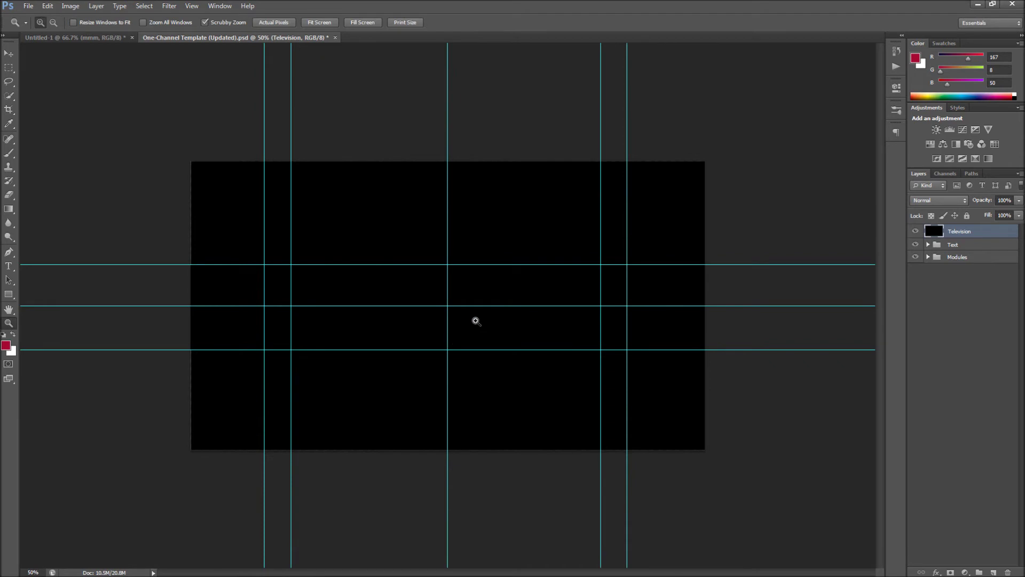
{"action": "left_click", "coordinate": [447, 321]}
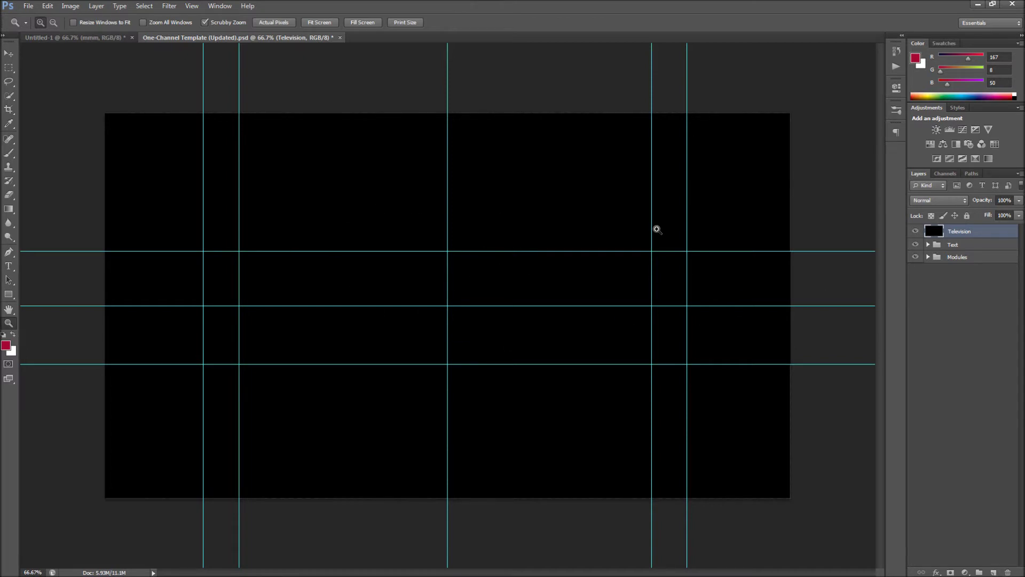
{"action": "mouse_move", "coordinate": [100, 574]}
{"action": "left_click", "coordinate": [7, 269]}
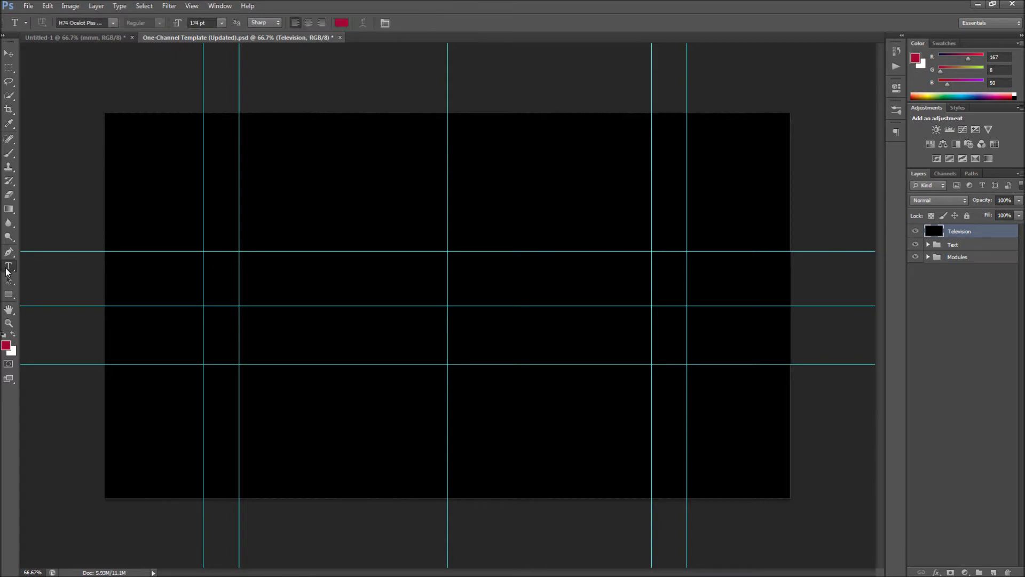
Choose H74 Ocelot Piss (TT) as the type font family.
{"action": "left_click", "coordinate": [114, 23]}
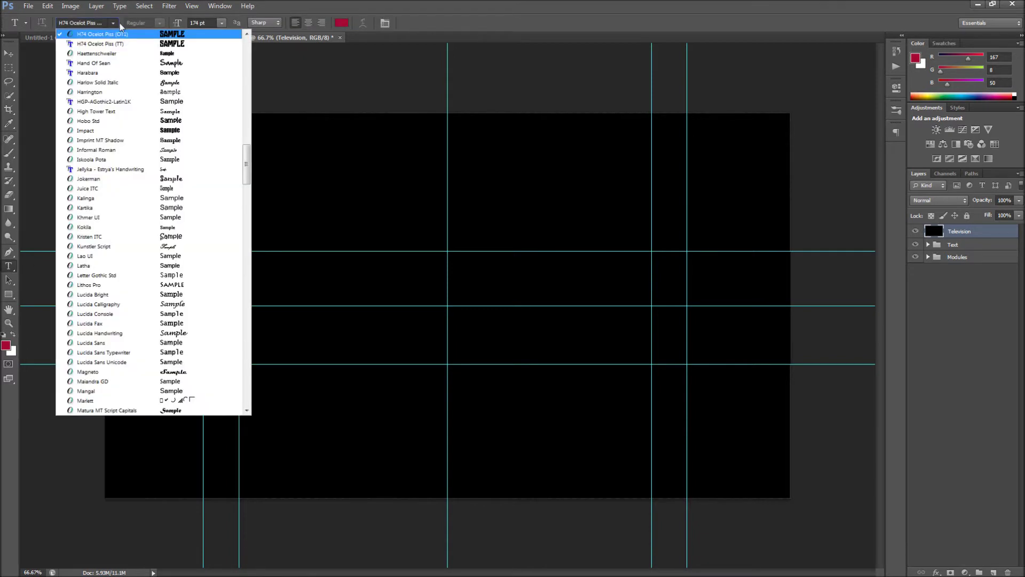
{"action": "left_click", "coordinate": [297, 138]}
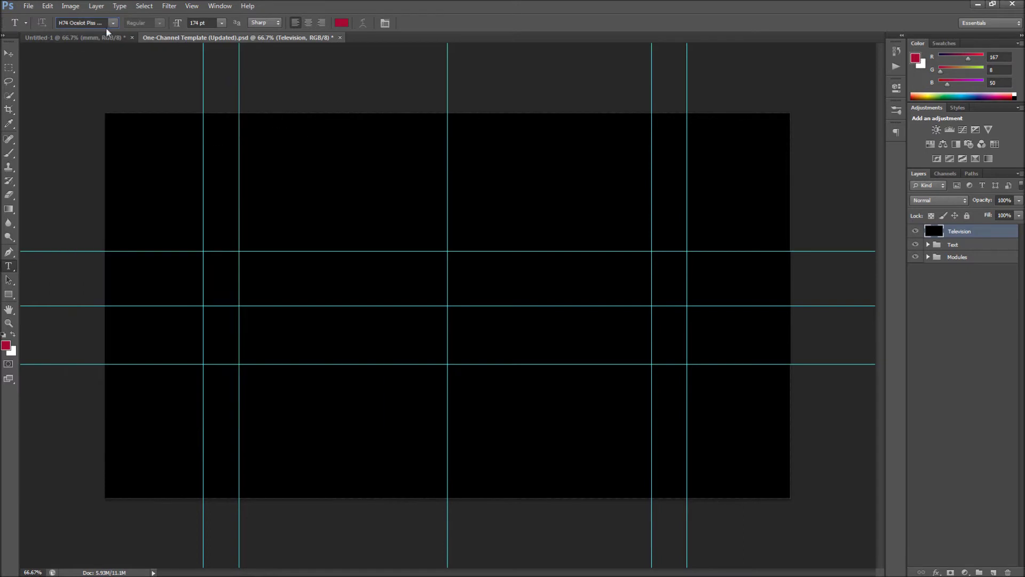
{"action": "left_click", "coordinate": [113, 24]}
{"action": "left_click", "coordinate": [169, 45]}
Start a new text layer on the canvas, keeping the current text colour.
{"action": "left_click", "coordinate": [328, 315]}
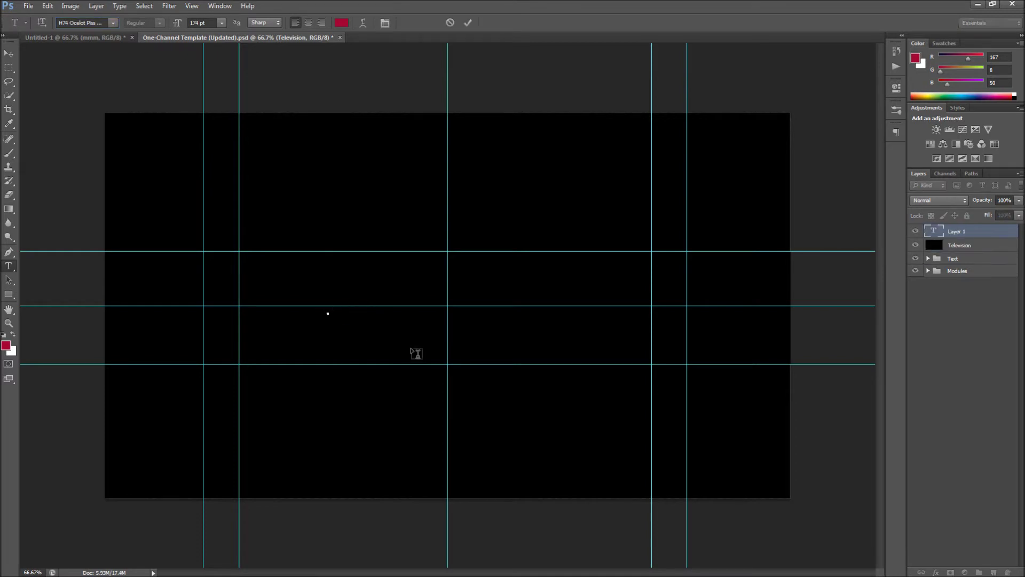
{"action": "left_click", "coordinate": [6, 345]}
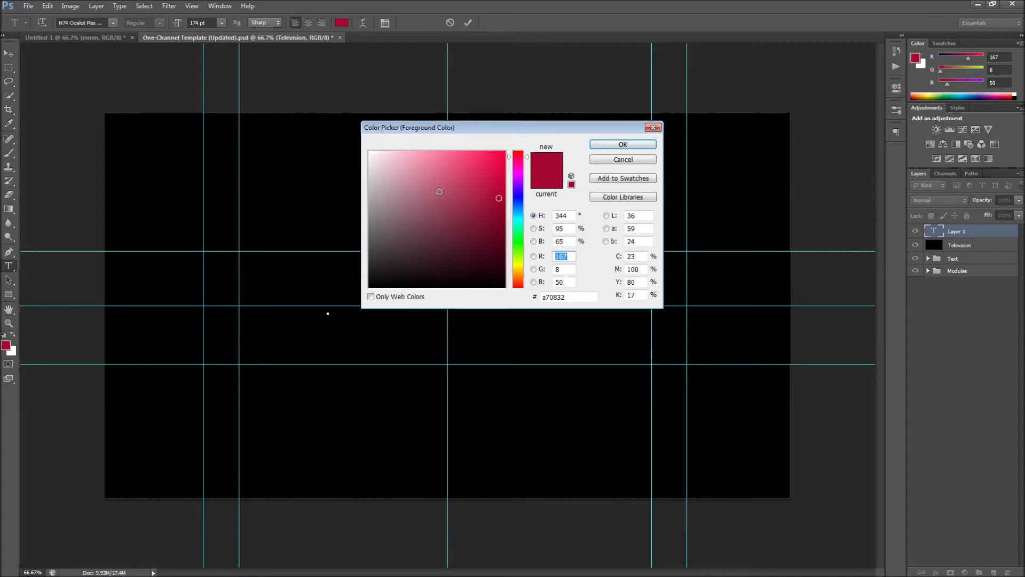
{"action": "left_click", "coordinate": [623, 144]}
Pick the large textured brush preset and rasterize Layer 1 into a pixel layer.
{"action": "left_click", "coordinate": [9, 153]}
{"action": "right_click", "coordinate": [640, 330]}
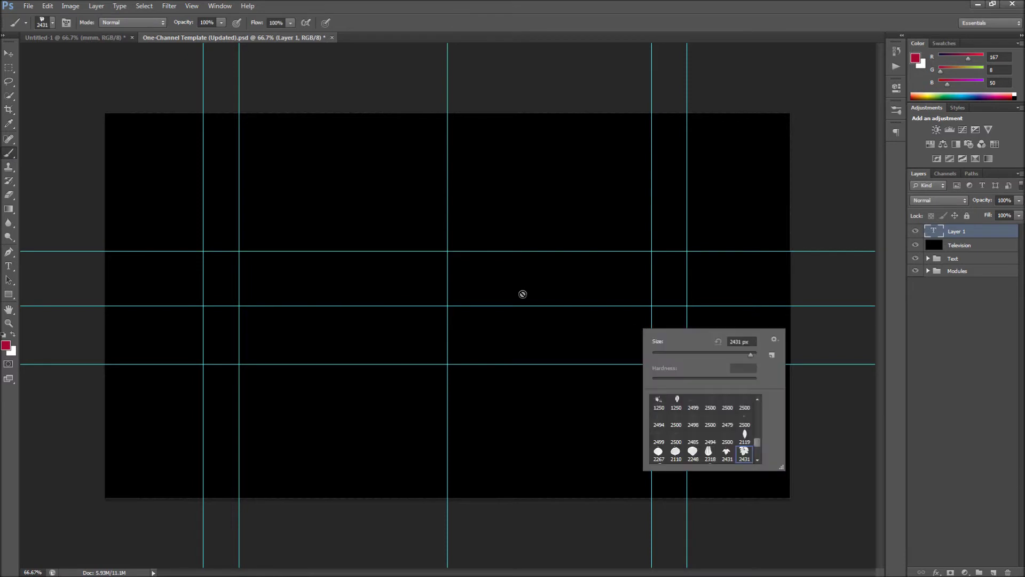
{"action": "left_click", "coordinate": [641, 299]}
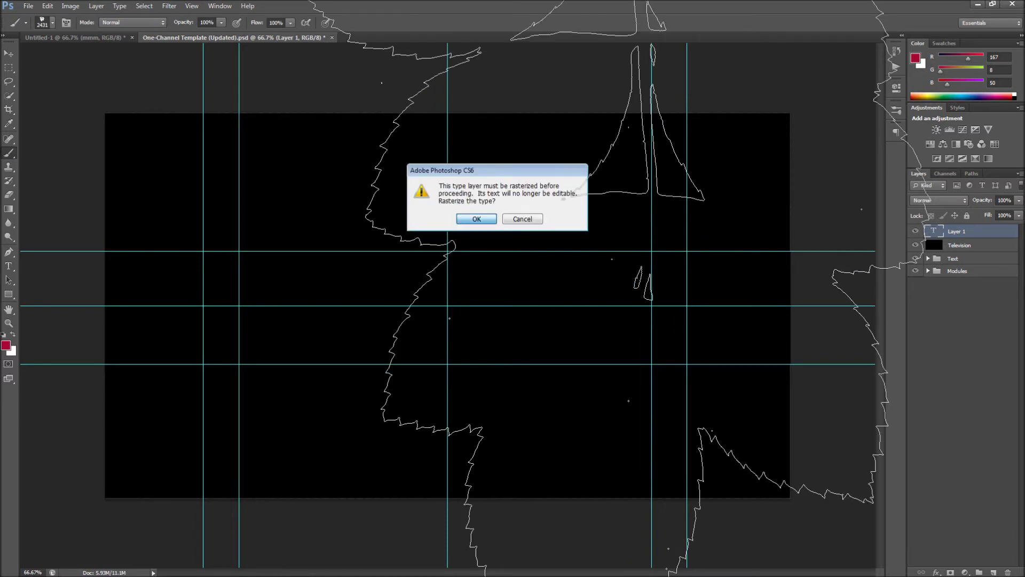
{"action": "key", "text": "Return"}
{"action": "right_click", "coordinate": [541, 363]}
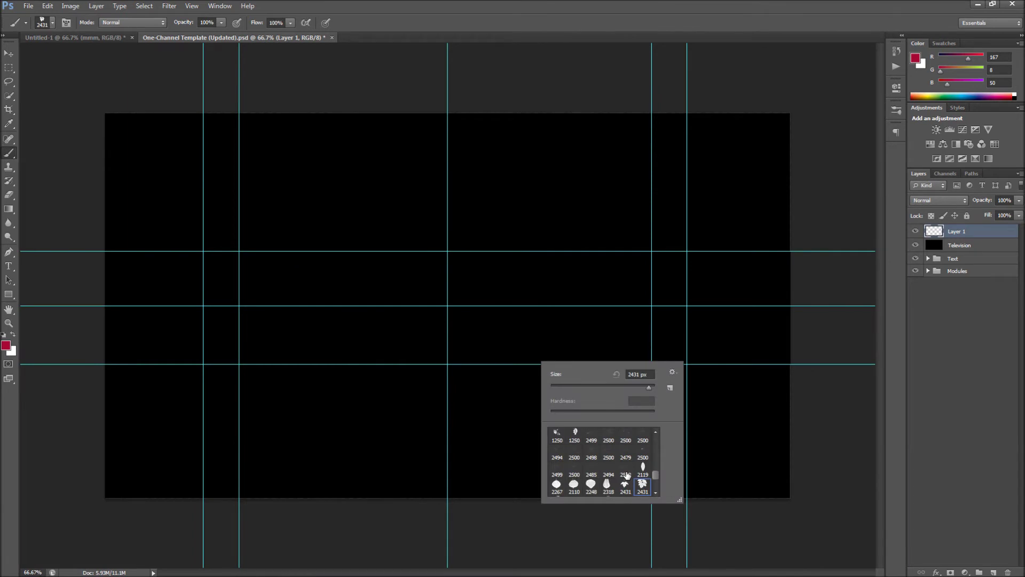
{"action": "scroll", "coordinate": [655, 479], "scroll_direction": "down", "scroll_amount": 3}
Choose a 2000 px textured brush at 825 px and a greyish-pink foreground colour.
{"action": "left_click", "coordinate": [573, 470]}
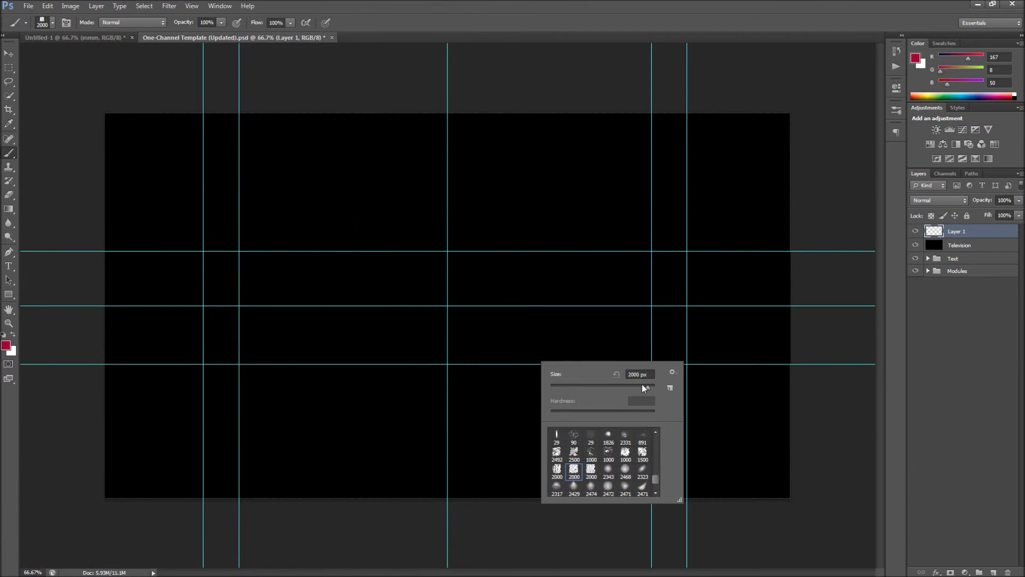
{"action": "left_click", "coordinate": [556, 469]}
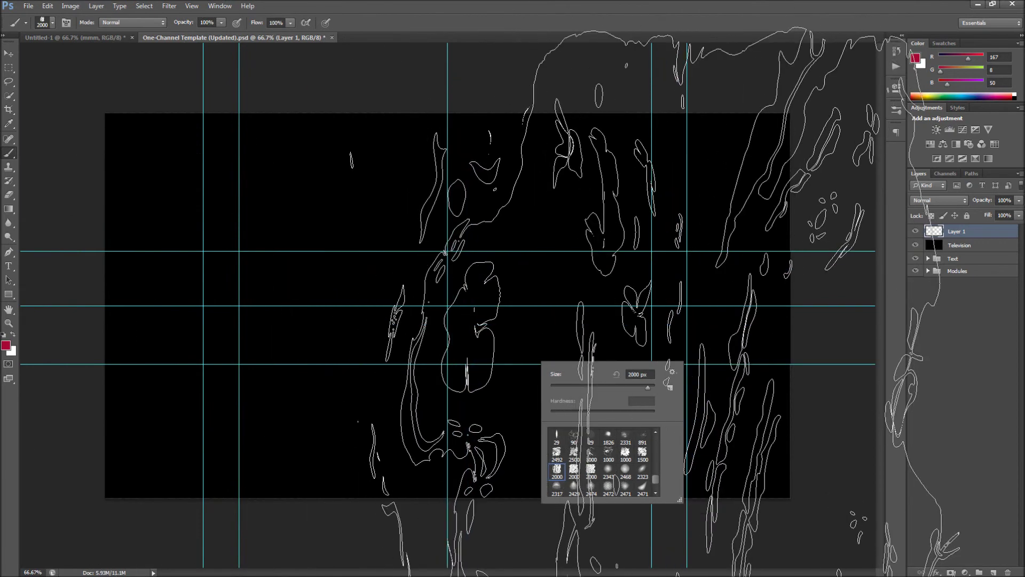
{"action": "left_click_drag", "start_coordinate": [642, 386], "coordinate": [645, 387]}
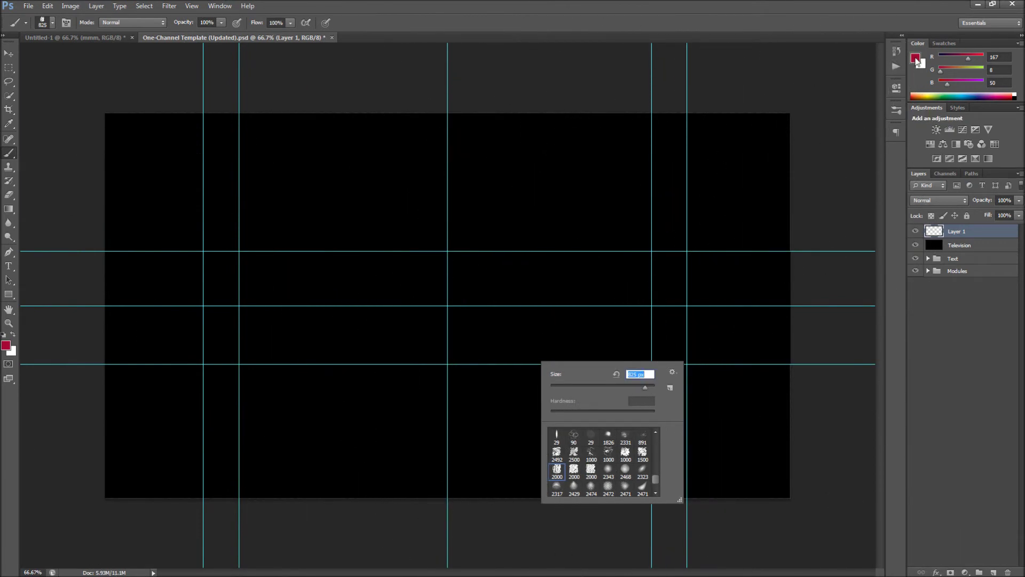
{"action": "left_click", "coordinate": [916, 60]}
{"action": "mouse_move", "coordinate": [425, 197]}
{"action": "left_mouse_down"}
{"action": "mouse_move", "coordinate": [391, 201]}
{"action": "mouse_move", "coordinate": [388, 212]}
{"action": "mouse_move", "coordinate": [393, 201]}
{"action": "left_mouse_up"}
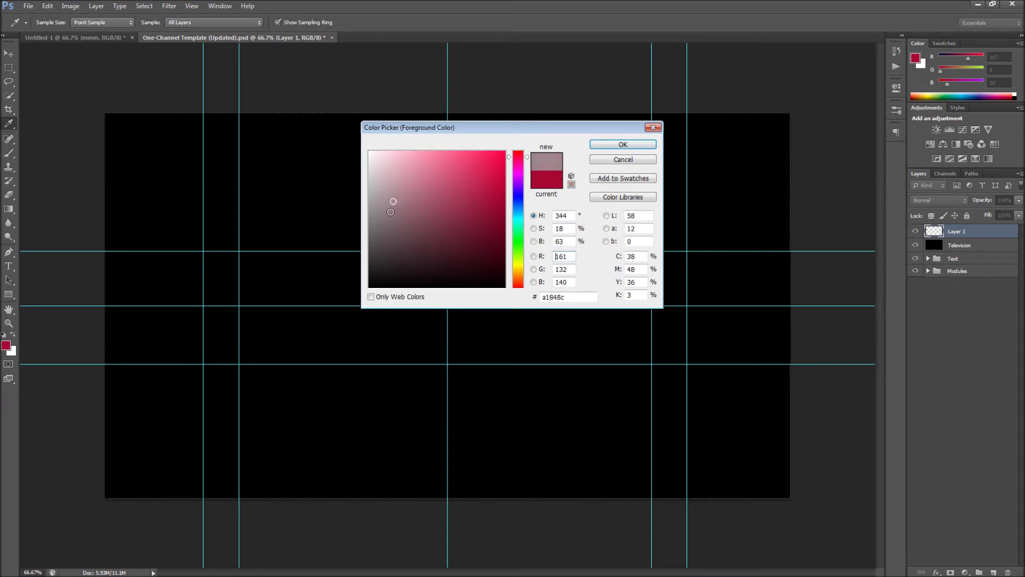
{"action": "left_click", "coordinate": [622, 144]}
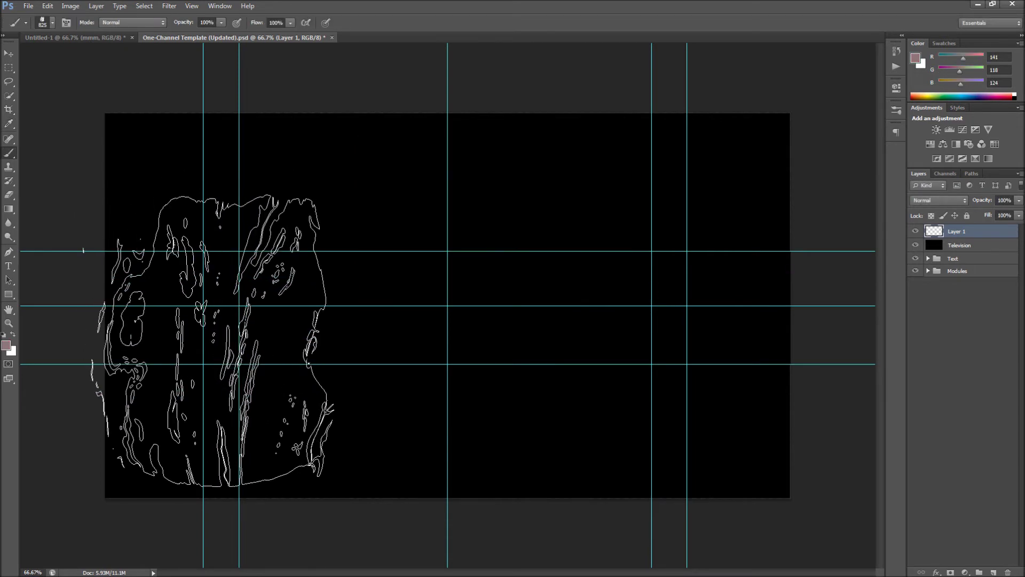
Enlarge the brush to 2448 px, stamp pink texture left and right, then shrink it to 277 px.
{"action": "right_click", "coordinate": [481, 286]}
{"action": "left_click_drag", "start_coordinate": [418, 297], "coordinate": [423, 297]}
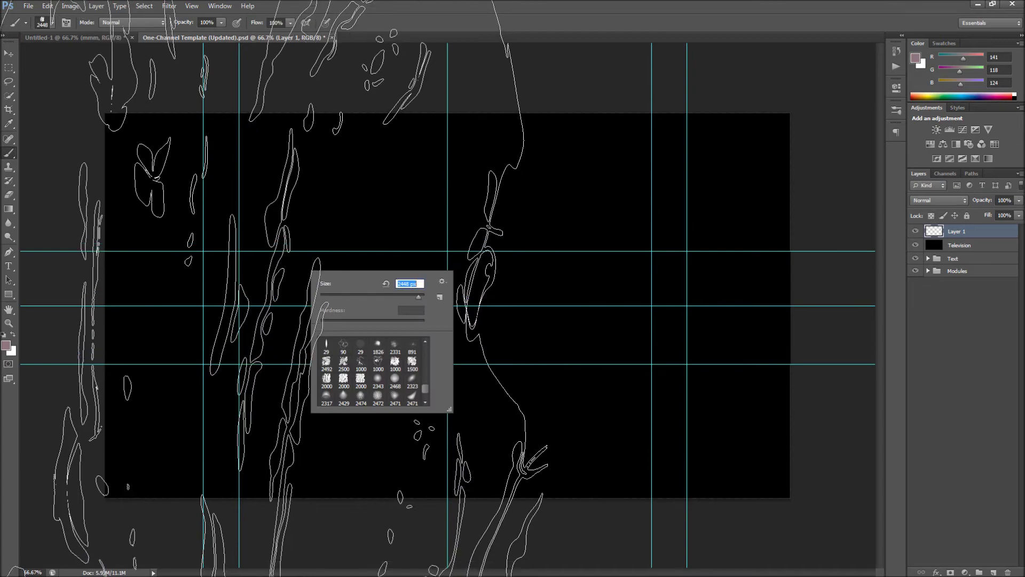
{"action": "key", "text": "Return"}
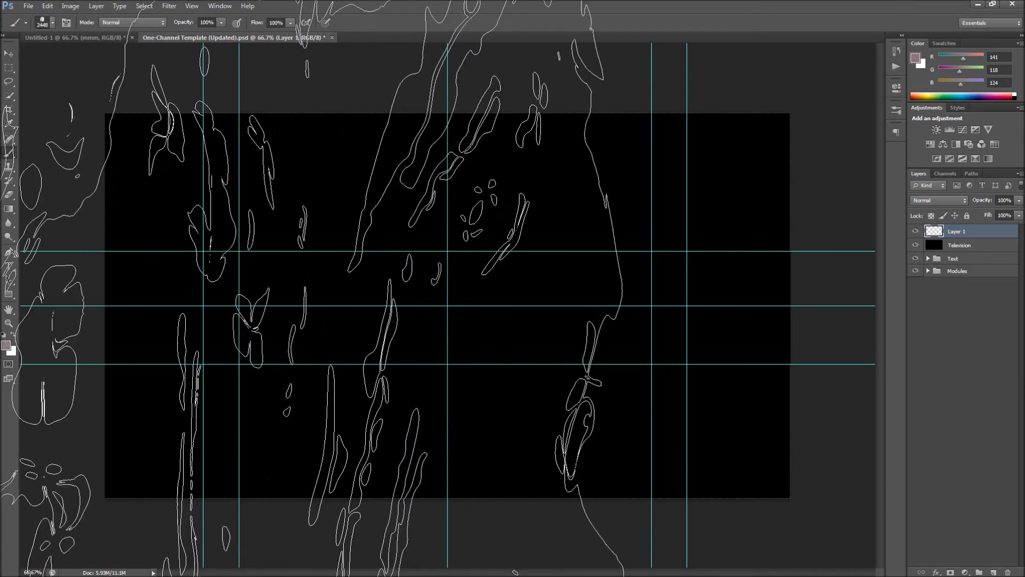
{"action": "left_click", "coordinate": [423, 297]}
{"action": "left_click", "coordinate": [774, 299]}
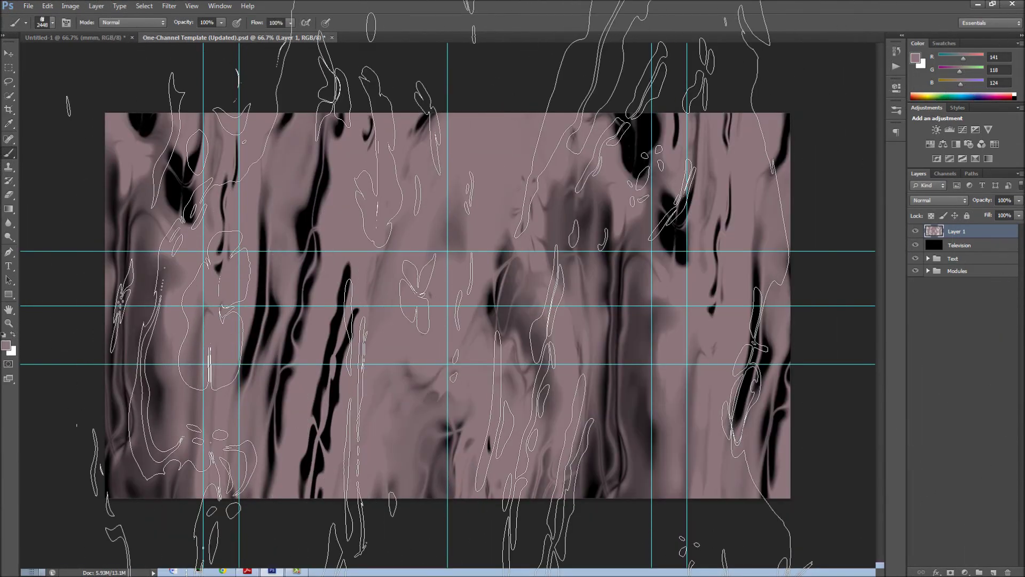
{"action": "right_click", "coordinate": [422, 262]}
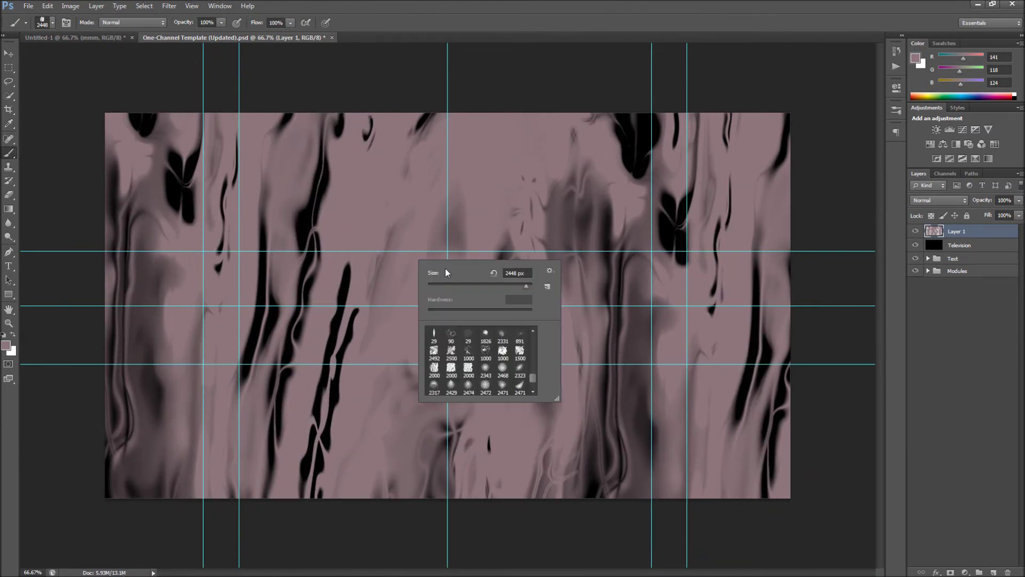
{"action": "left_click_drag", "start_coordinate": [523, 283], "coordinate": [511, 284]}
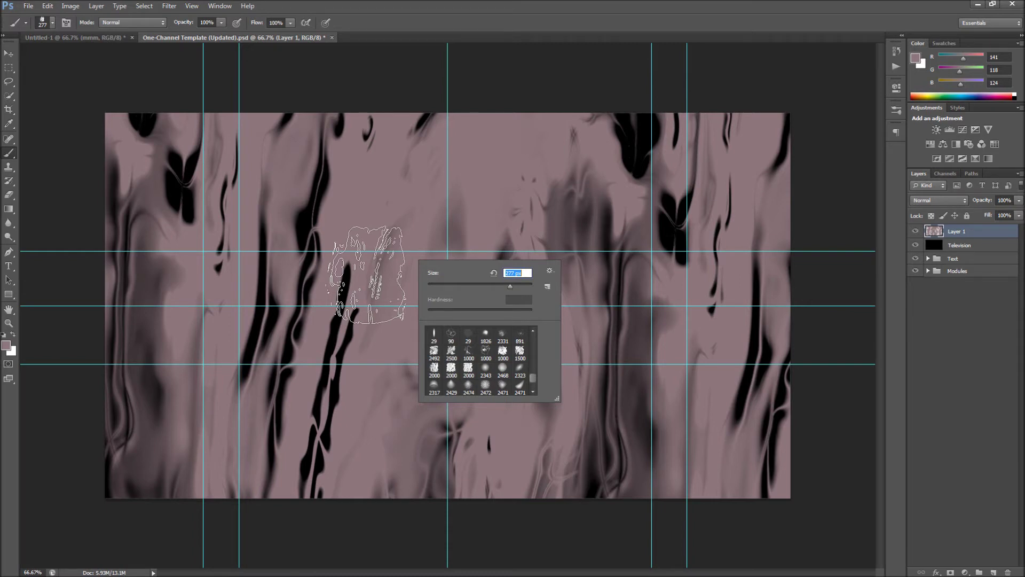
{"action": "left_click", "coordinate": [9, 269]}
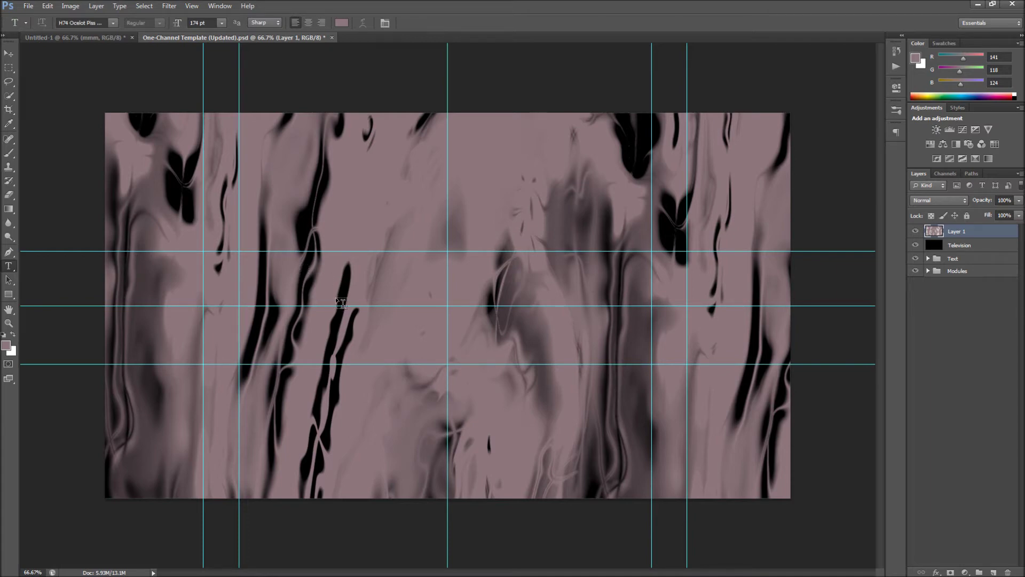
Type the title 'INTENSEDESIGNS' in black near the canvas centre.
{"action": "left_click", "coordinate": [337, 319]}
{"action": "left_click", "coordinate": [915, 58]}
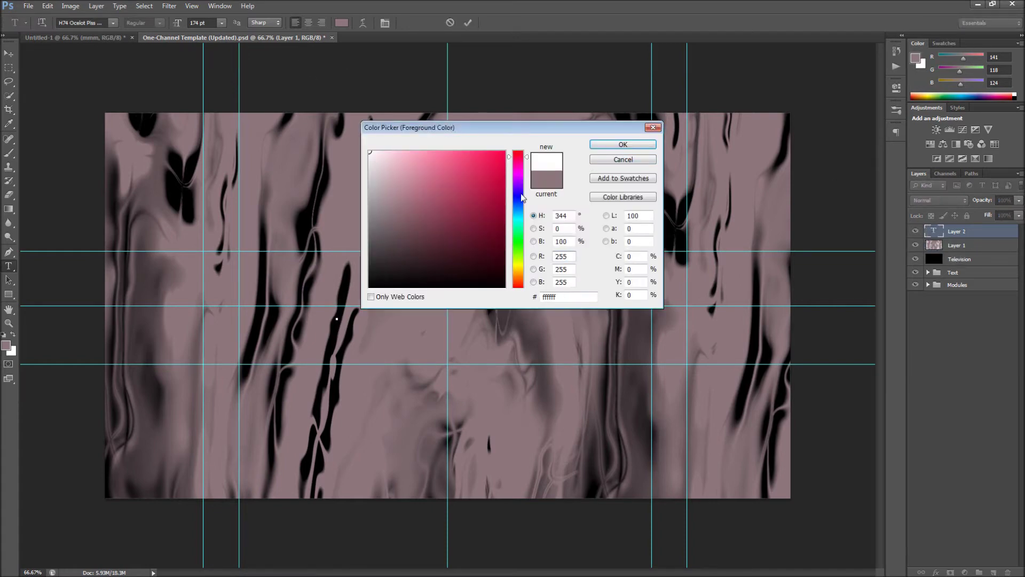
{"action": "left_click", "coordinate": [561, 257]}
{"action": "type", "text": "0"}
{"action": "key", "text": "Return"}
{"action": "type", "text": "INTENSE"}
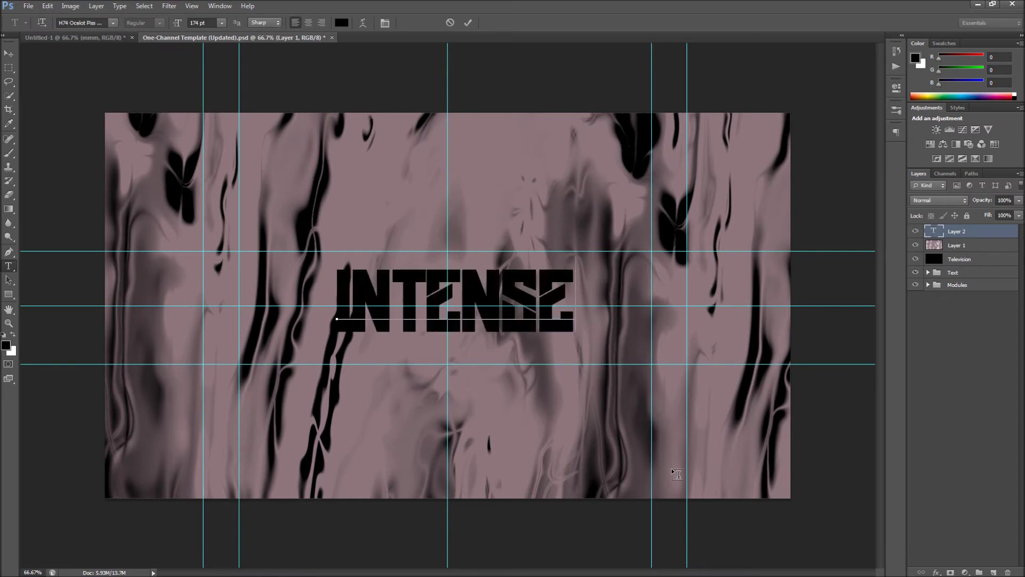
{"action": "type", "text": "DESIGNS"}
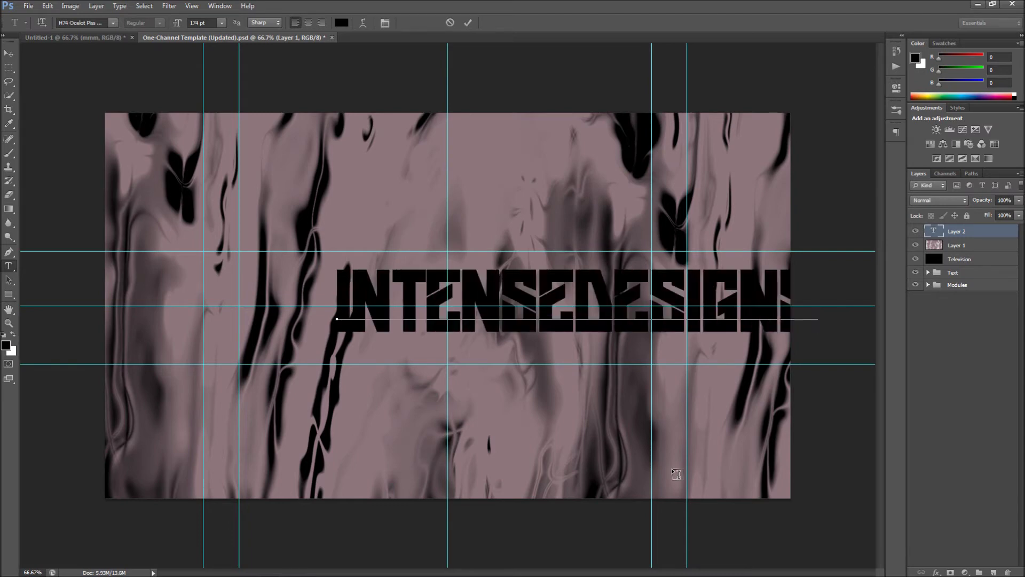
Move the title toward the centre, set its size to 134 pt, and commit it.
{"action": "key", "text": "ctrl+a"}
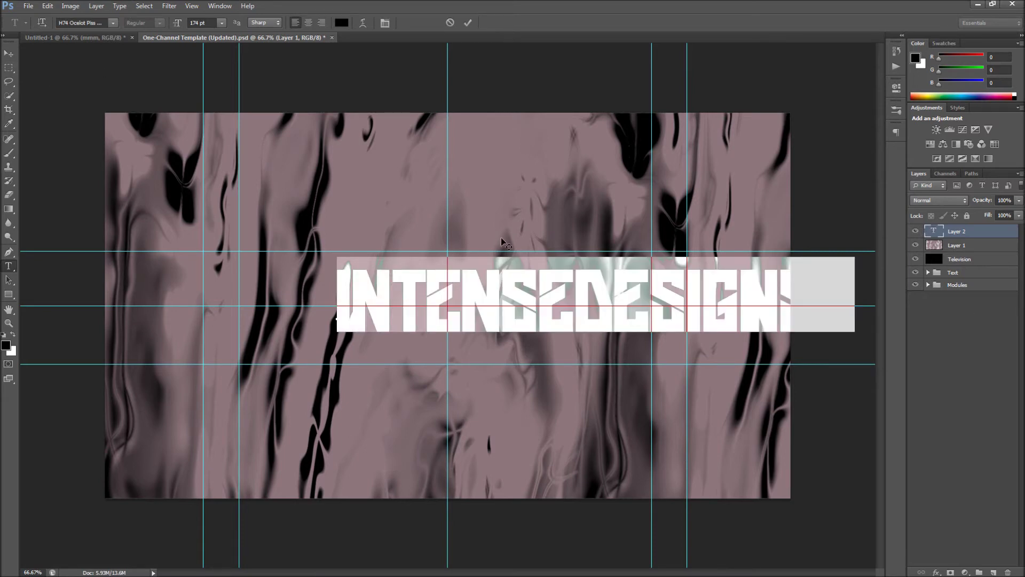
{"action": "left_click_drag", "start_coordinate": [545, 218], "coordinate": [443, 220]}
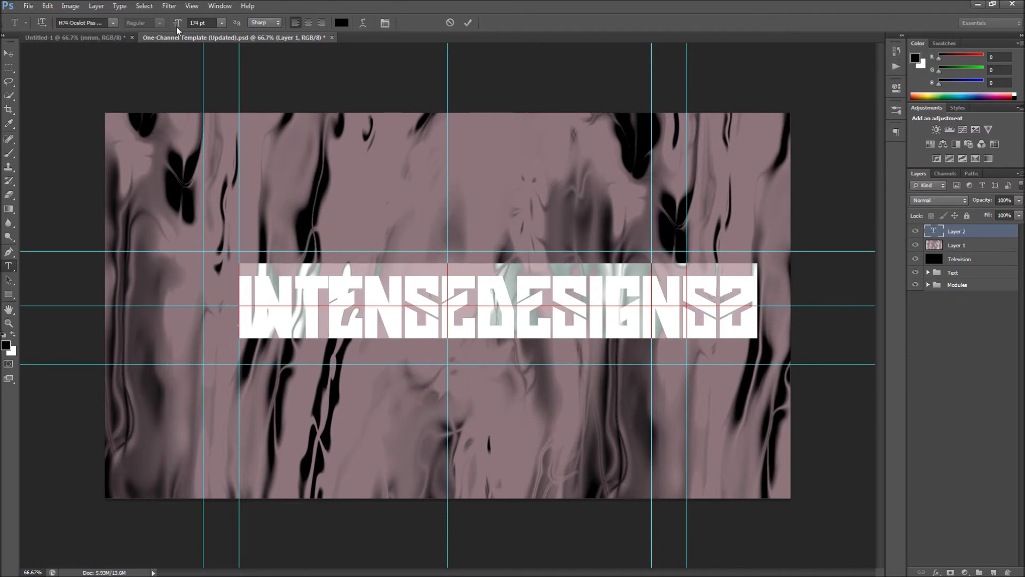
{"action": "left_click_drag", "start_coordinate": [178, 29], "coordinate": [161, 31]}
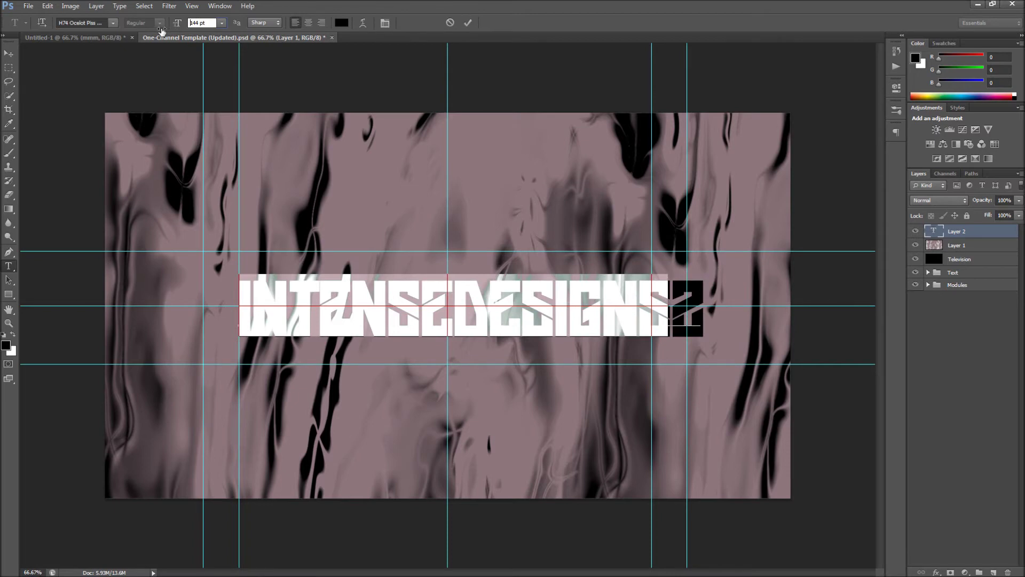
{"action": "left_click_drag", "start_coordinate": [162, 31], "coordinate": [160, 32]}
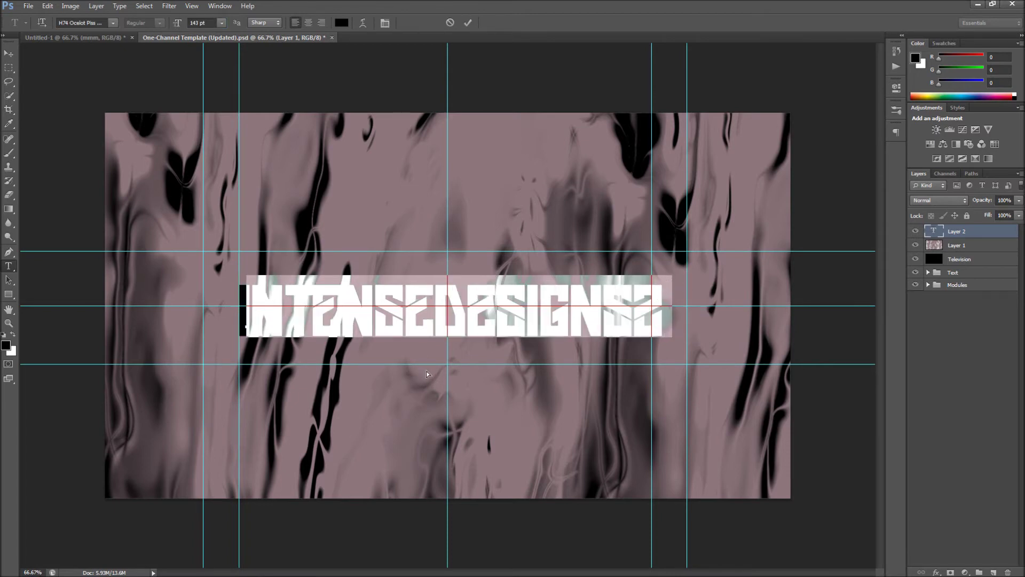
{"action": "left_click_drag", "start_coordinate": [178, 31], "coordinate": [172, 31]}
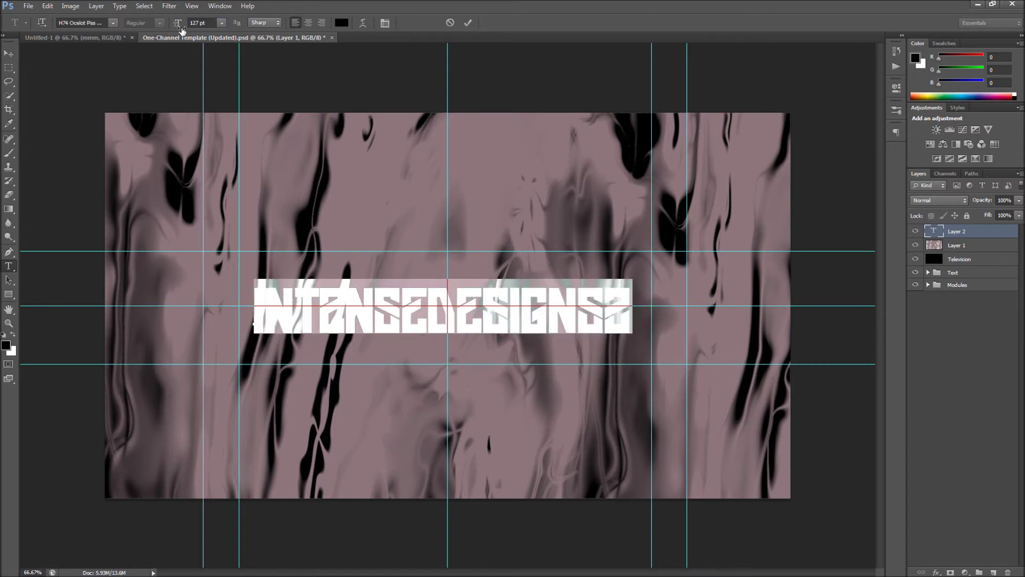
{"action": "left_click_drag", "start_coordinate": [181, 29], "coordinate": [186, 29]}
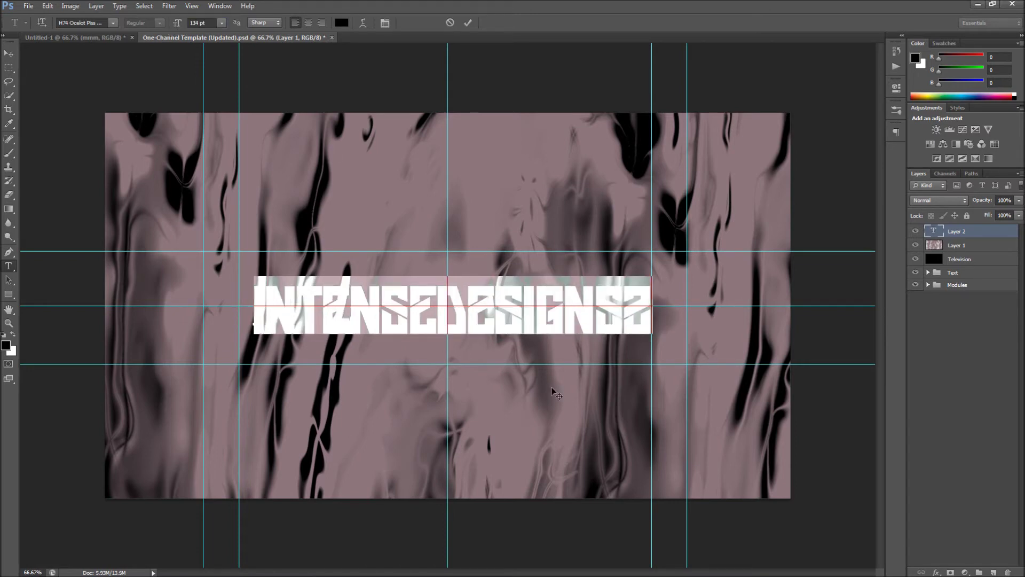
{"action": "left_click", "coordinate": [985, 332]}
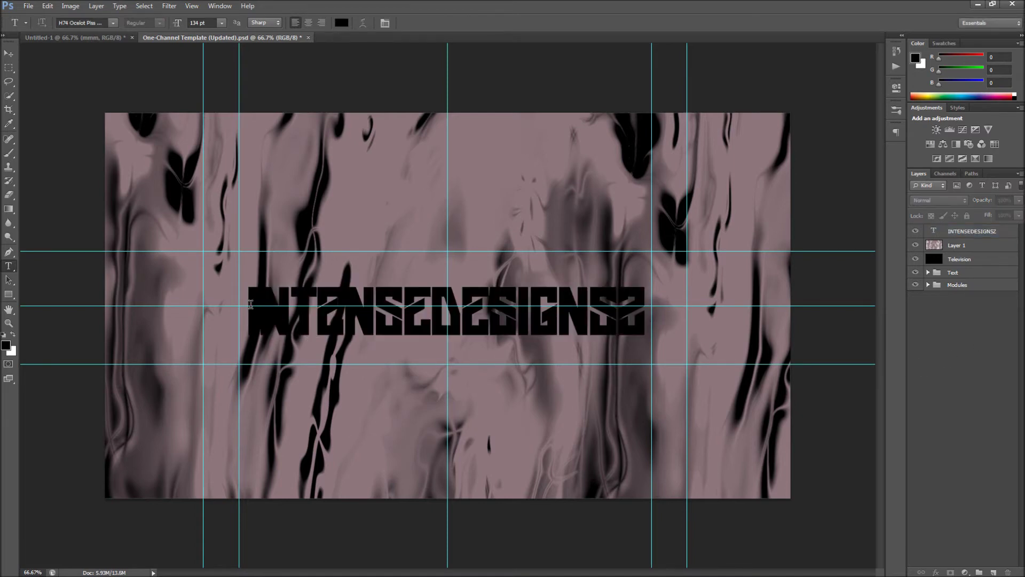
Free-transform the INTENSEDESIGNSZ layer slightly larger (135 pt) and re-centre it on the canvas.
{"action": "left_click_drag", "start_coordinate": [250, 303], "coordinate": [302, 308]}
{"action": "left_click", "coordinate": [302, 308]}
{"action": "left_click", "coordinate": [974, 240]}
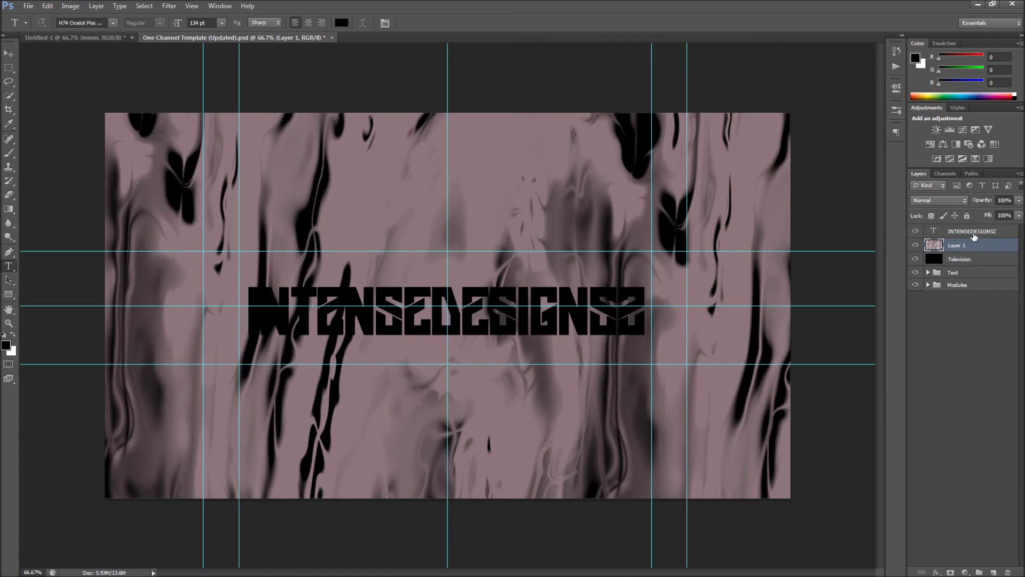
{"action": "left_click", "coordinate": [974, 233]}
{"action": "key", "text": "ctrl+t"}
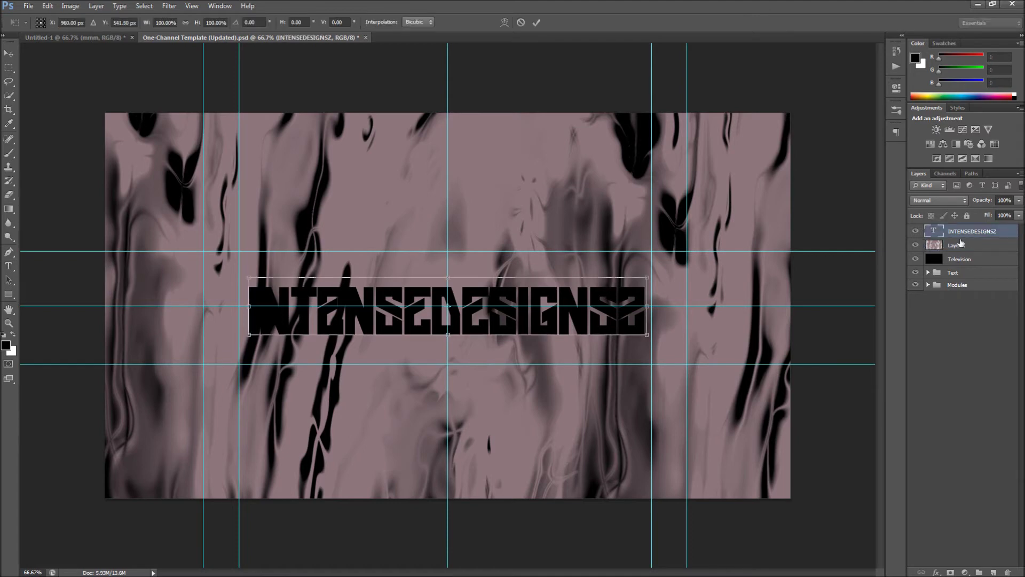
{"action": "mouse_move", "coordinate": [476, 306]}
{"action": "left_mouse_down"}
{"action": "mouse_move", "coordinate": [501, 332]}
{"action": "mouse_move", "coordinate": [493, 306]}
{"action": "left_mouse_up"}
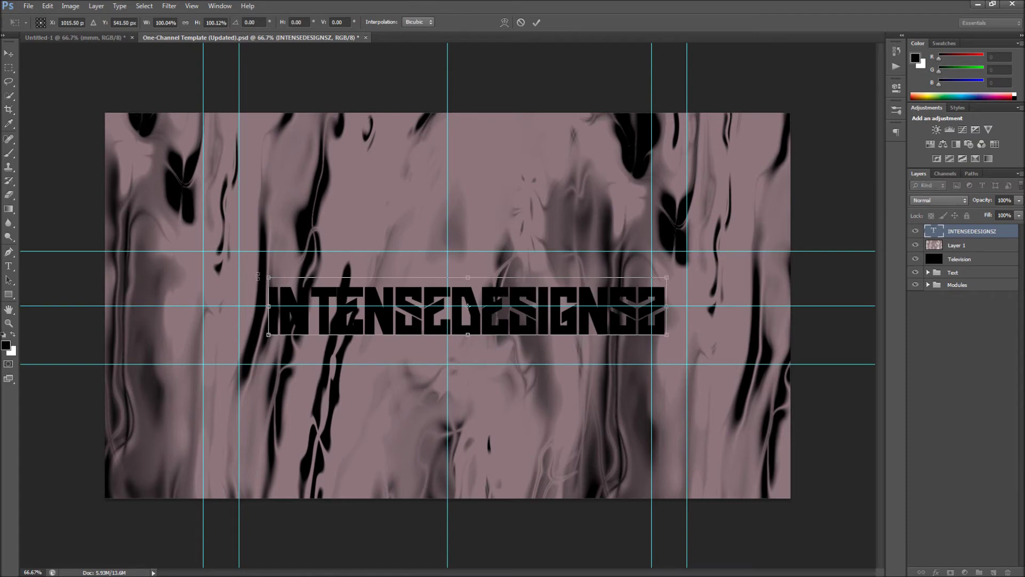
{"action": "mouse_move", "coordinate": [270, 279]}
{"action": "left_mouse_down"}
{"action": "mouse_move", "coordinate": [213, 203]}
{"action": "mouse_move", "coordinate": [264, 267]}
{"action": "mouse_move", "coordinate": [257, 277]}
{"action": "left_mouse_up"}
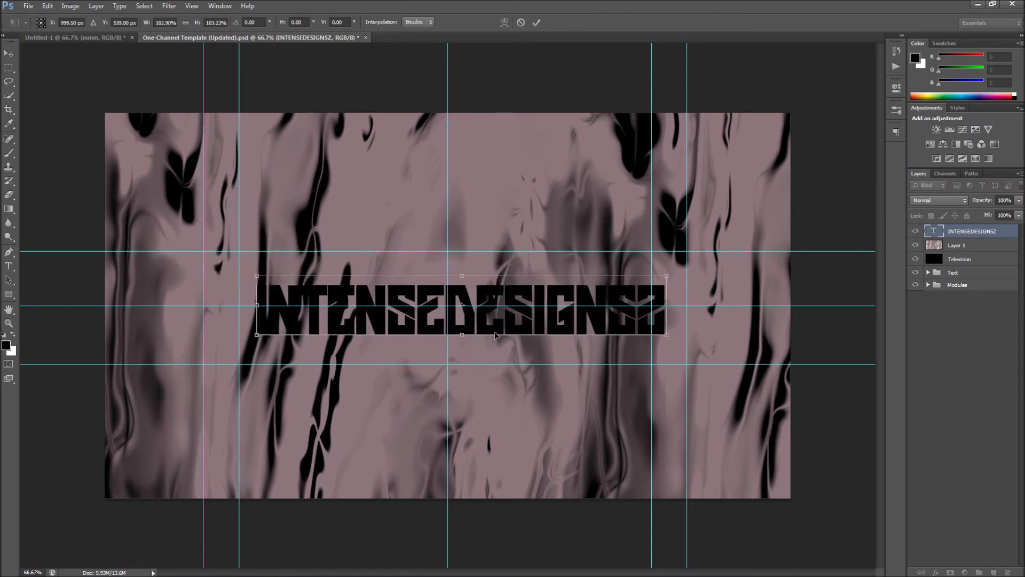
{"action": "left_click_drag", "start_coordinate": [496, 335], "coordinate": [419, 306]}
{"action": "left_click_drag", "start_coordinate": [244, 277], "coordinate": [248, 278]}
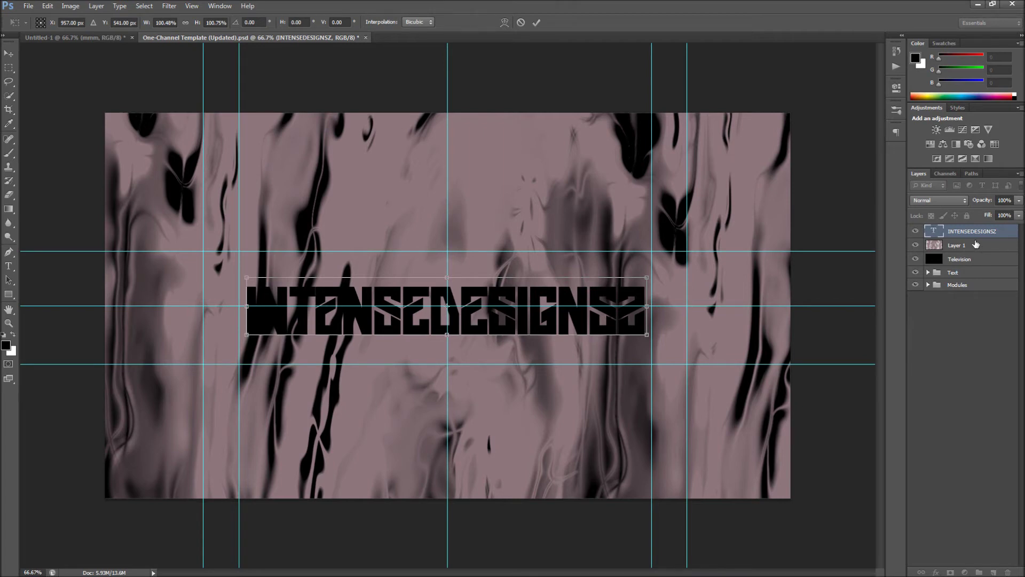
{"action": "key", "text": "t"}
{"action": "key", "text": "Return"}
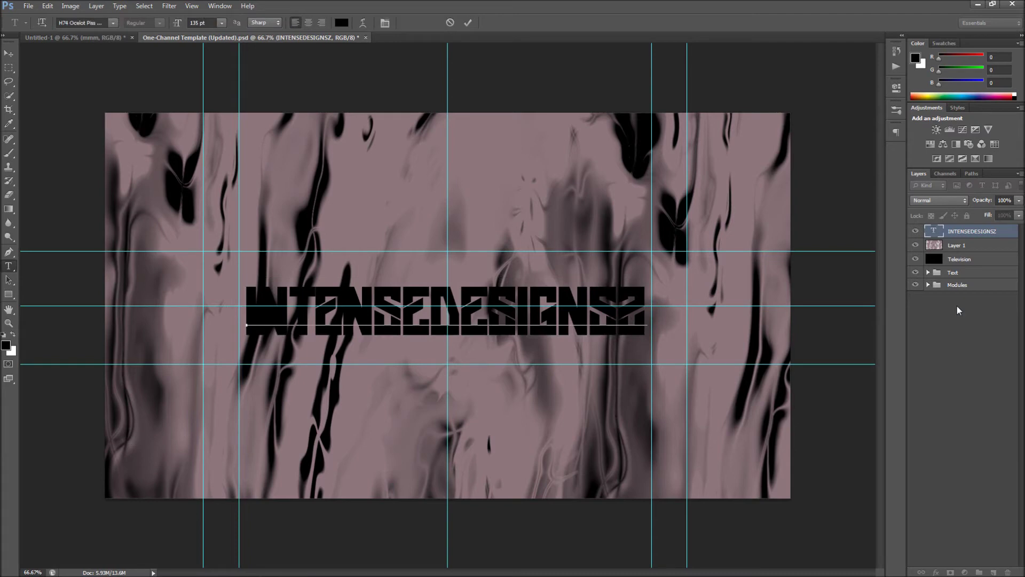
Duplicate the INTENSEDESIGNSZ text layer and drag the copy just beneath the original.
{"action": "right_click", "coordinate": [984, 231]}
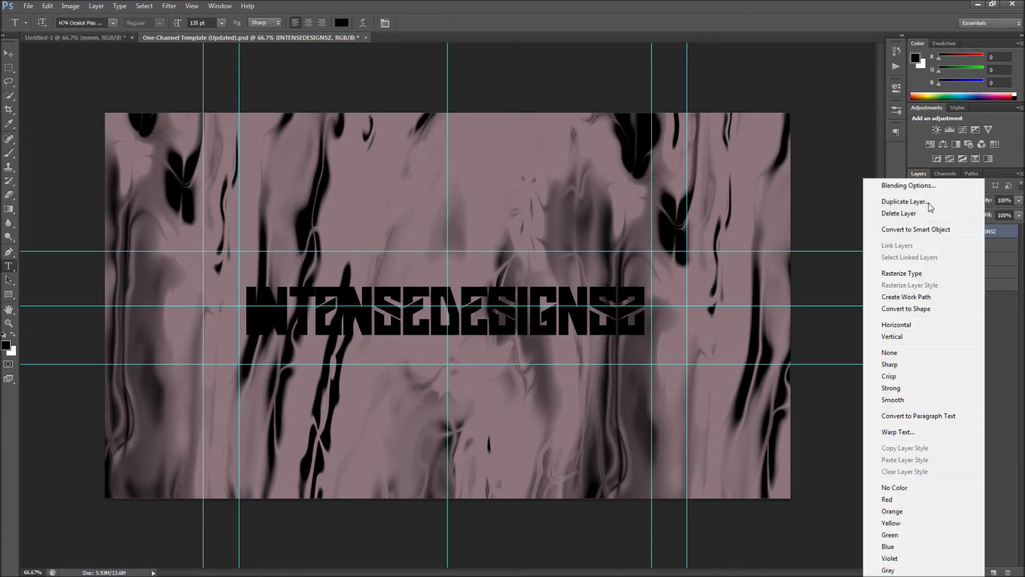
{"action": "left_click", "coordinate": [930, 206]}
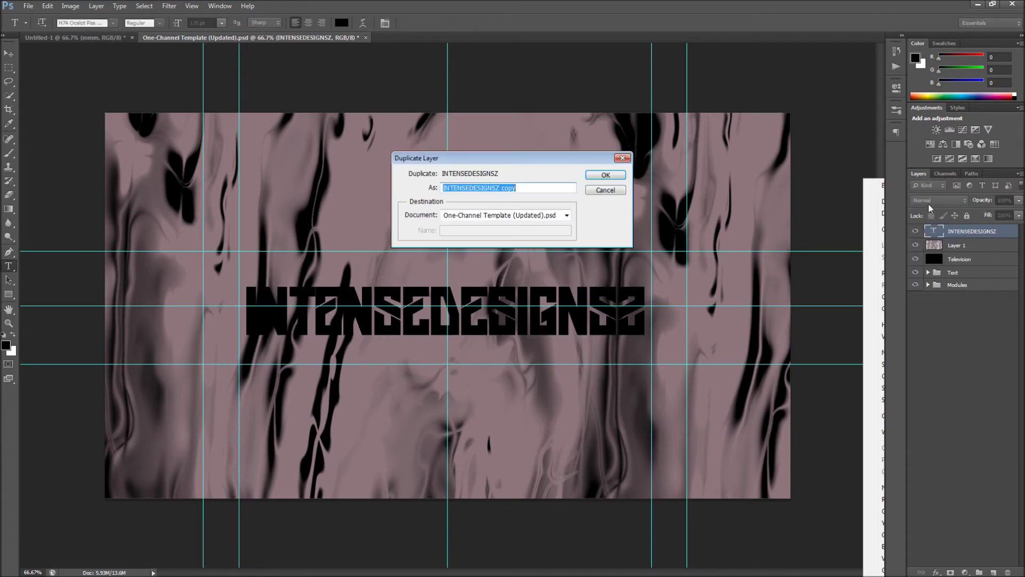
{"action": "left_click", "coordinate": [602, 175]}
{"action": "right_click", "coordinate": [971, 230]}
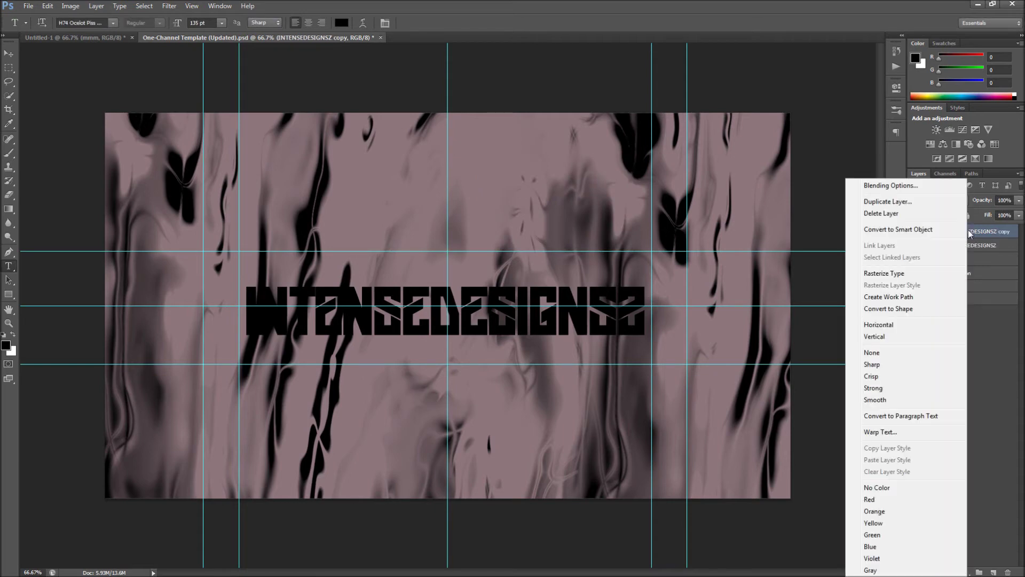
{"action": "left_click", "coordinate": [996, 352]}
{"action": "left_click_drag", "start_coordinate": [982, 232], "coordinate": [986, 247]}
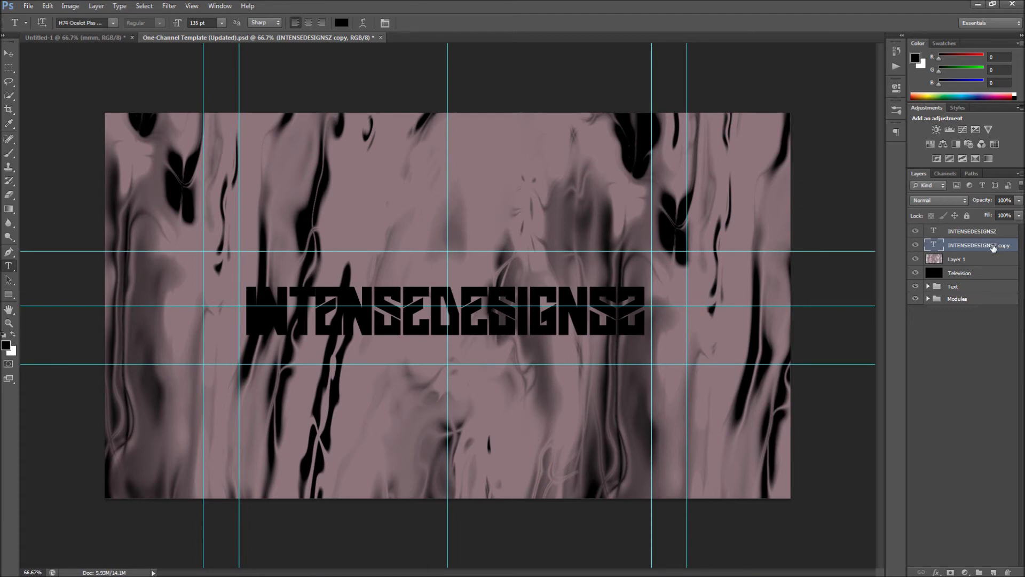
Rasterize the INTENSEDESIGNSZ copy layer and apply a Gaussian Blur with radius 9.6.
{"action": "left_click", "coordinate": [168, 6]}
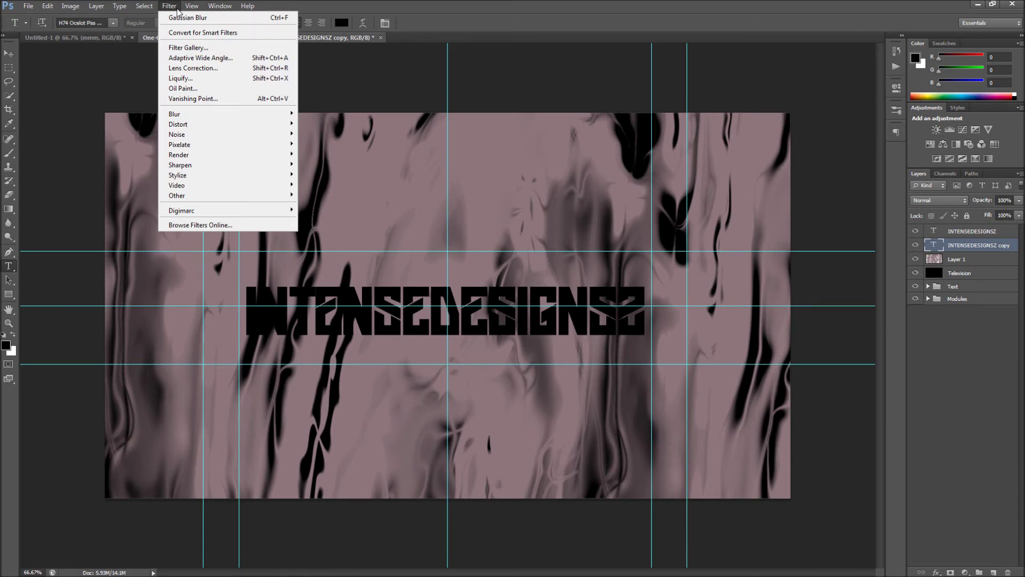
{"action": "mouse_move", "coordinate": [191, 6]}
{"action": "left_click", "coordinate": [1003, 346]}
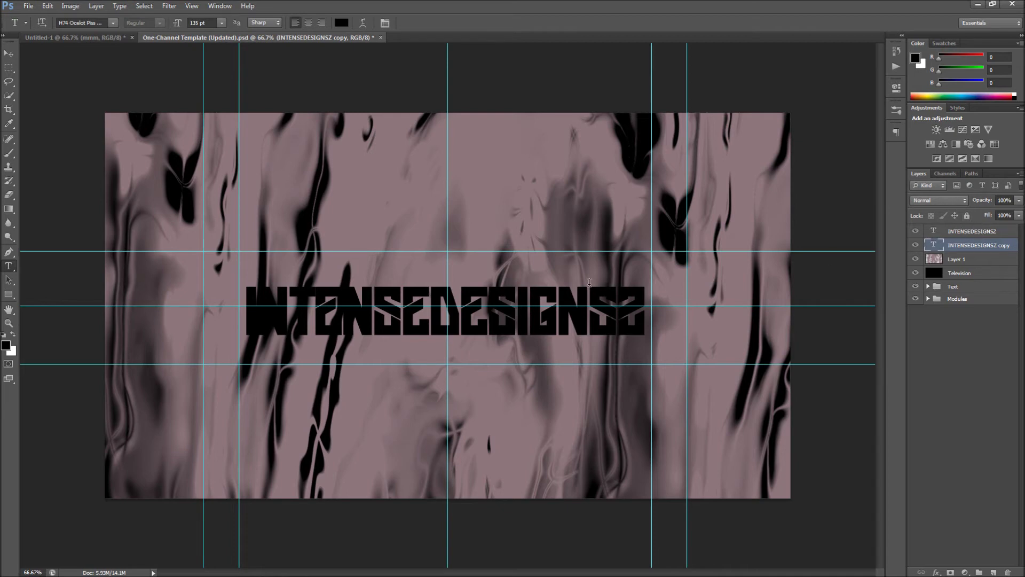
{"action": "left_click", "coordinate": [169, 6]}
{"action": "mouse_move", "coordinate": [197, 118]}
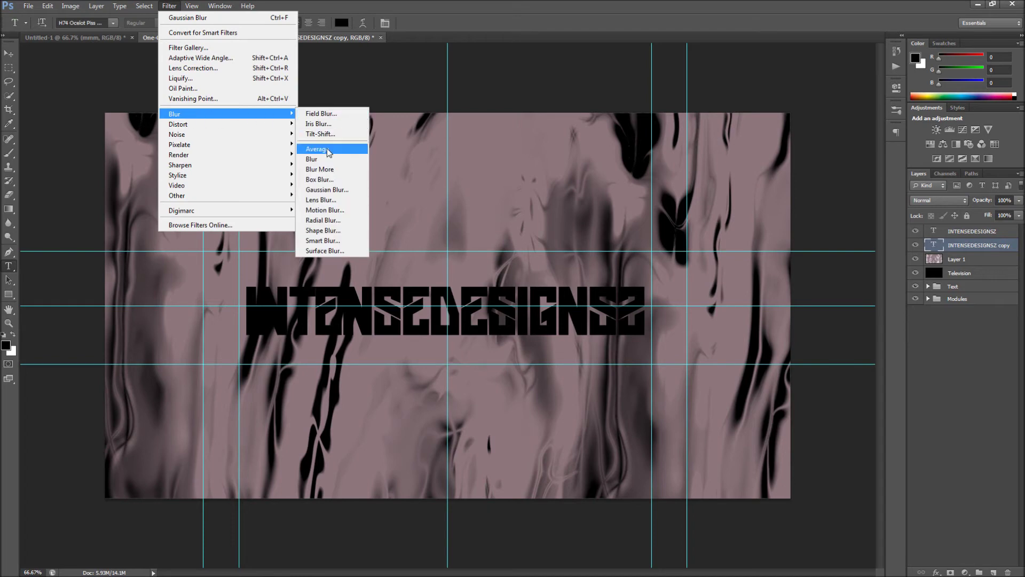
{"action": "left_click", "coordinate": [326, 190]}
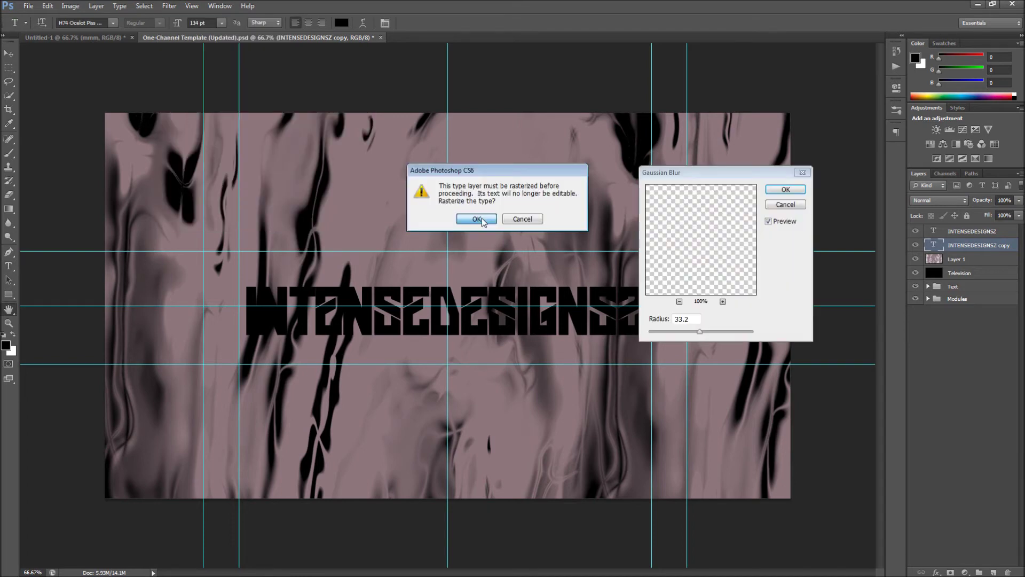
{"action": "left_click", "coordinate": [481, 220]}
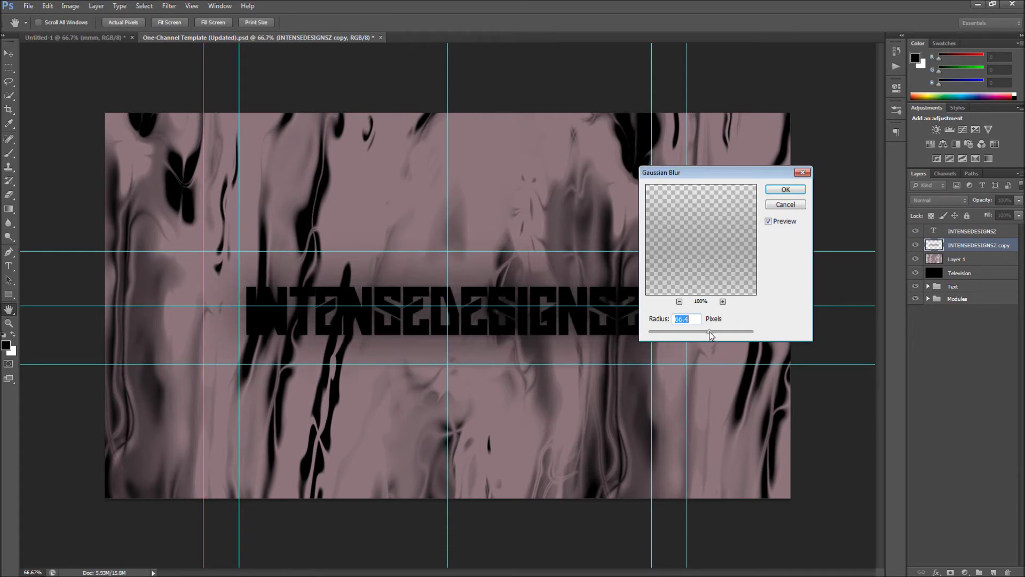
{"action": "left_click", "coordinate": [689, 333]}
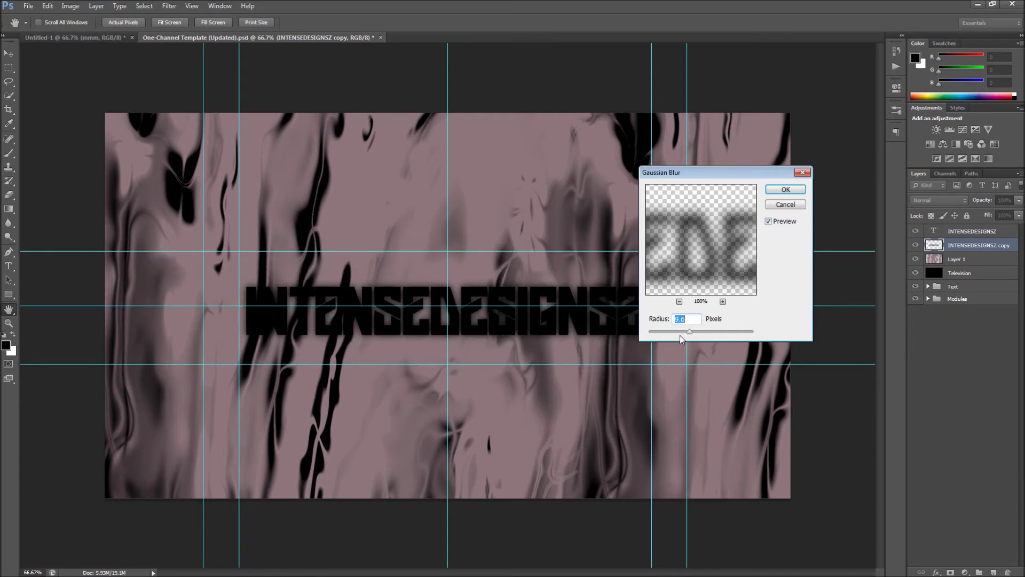
{"action": "left_click", "coordinate": [783, 196]}
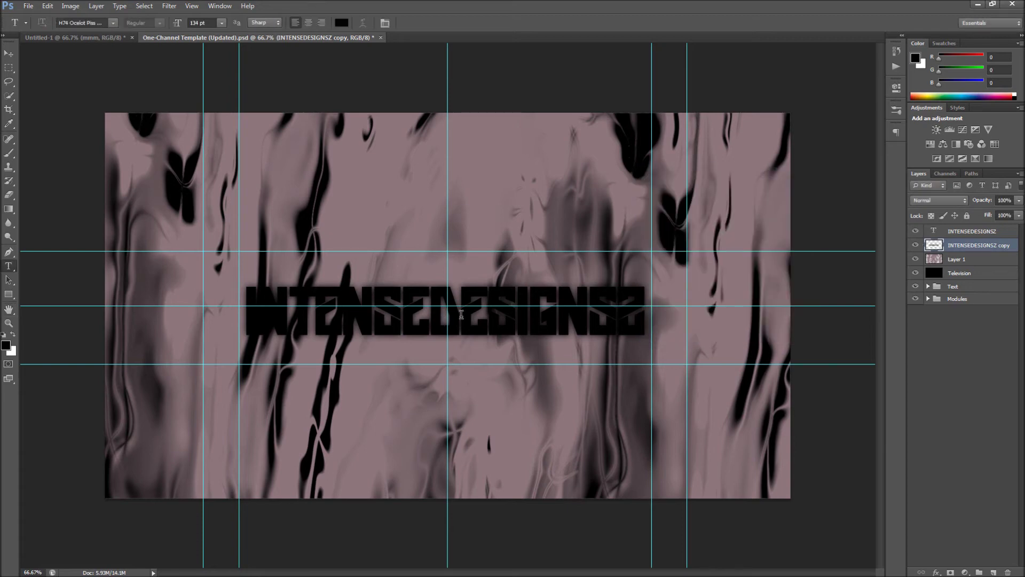
Open the title layer's Layer Style and enable a Stroke effect.
{"action": "left_click", "coordinate": [1008, 231]}
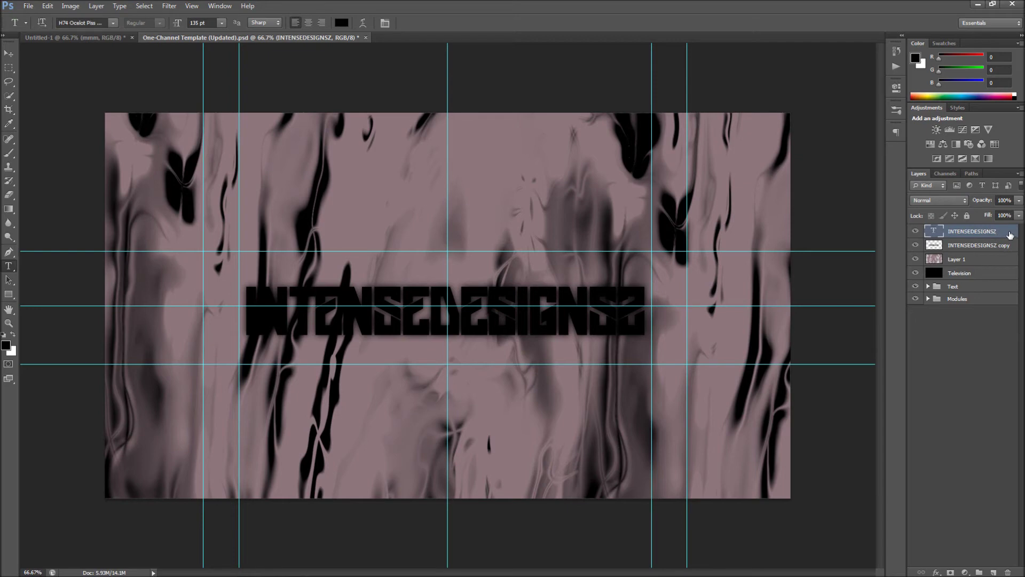
{"action": "double_click", "coordinate": [1008, 233]}
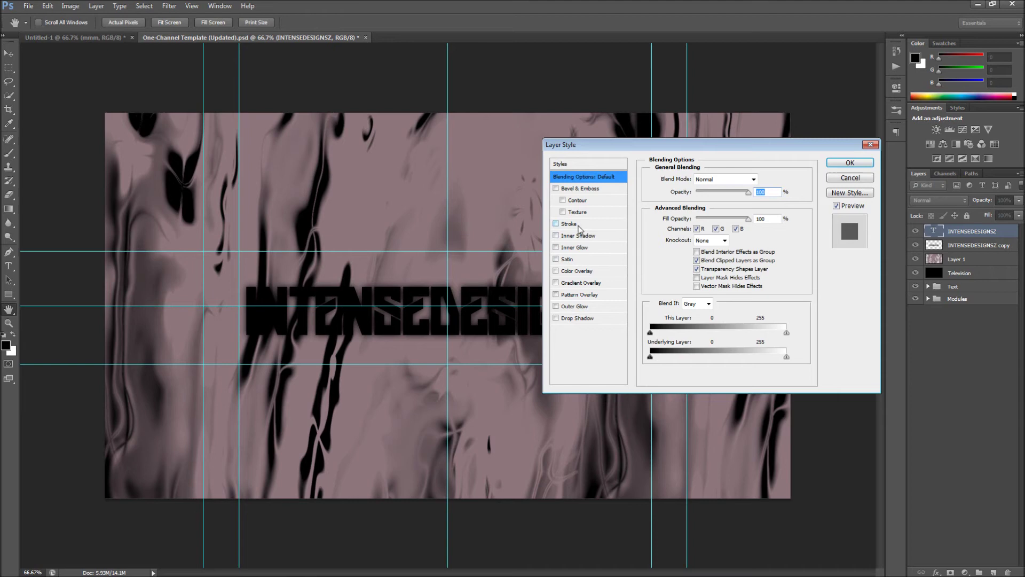
{"action": "left_click", "coordinate": [569, 223]}
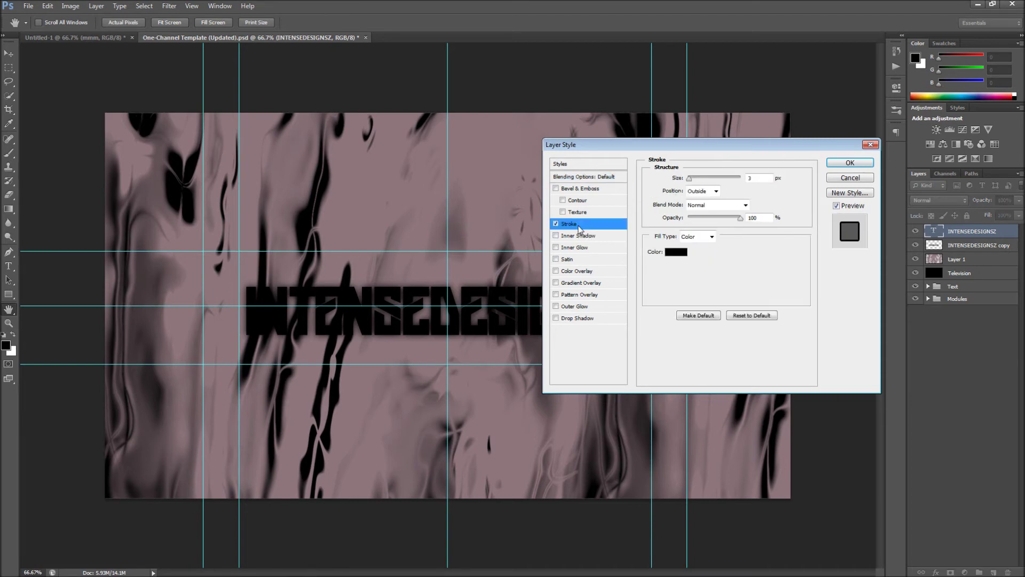
{"action": "left_click_drag", "start_coordinate": [658, 150], "coordinate": [710, 155]}
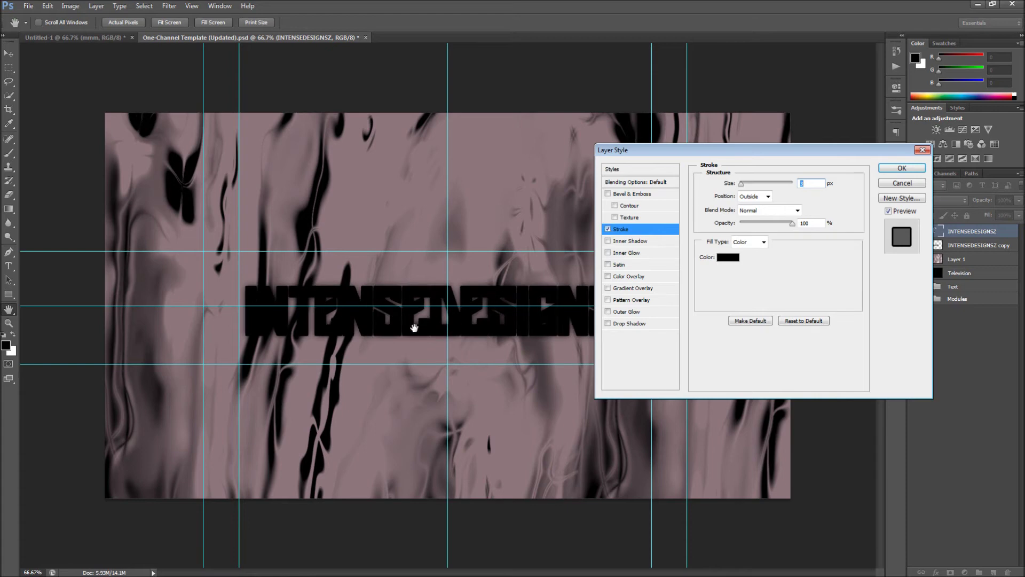
Set the stroke colour to white and apply the stroke to the INTENSEDESIGNSZ title.
{"action": "left_click", "coordinate": [728, 257]}
{"action": "left_click_drag", "start_coordinate": [605, 169], "coordinate": [699, 302]}
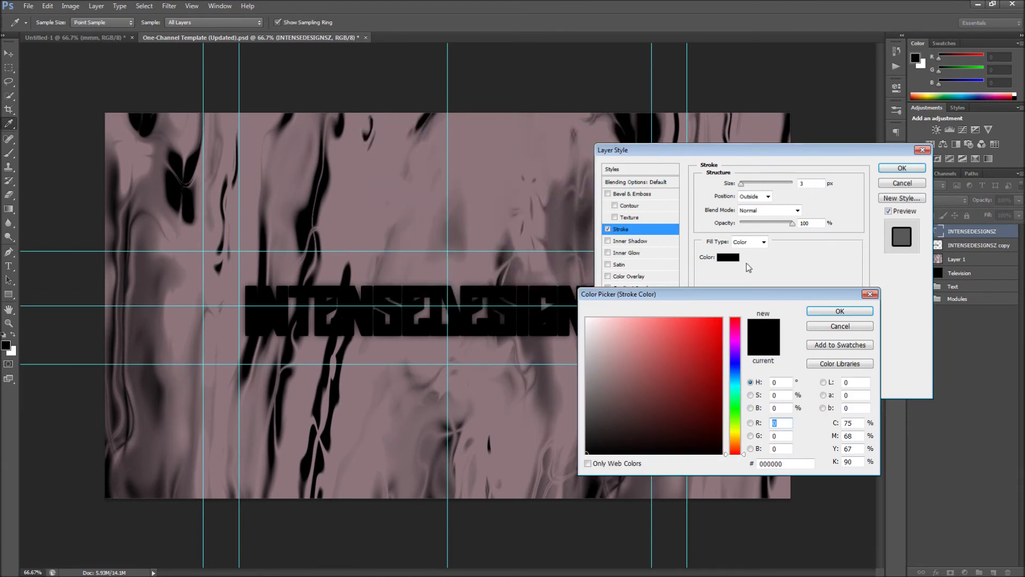
{"action": "left_click", "coordinate": [588, 319]}
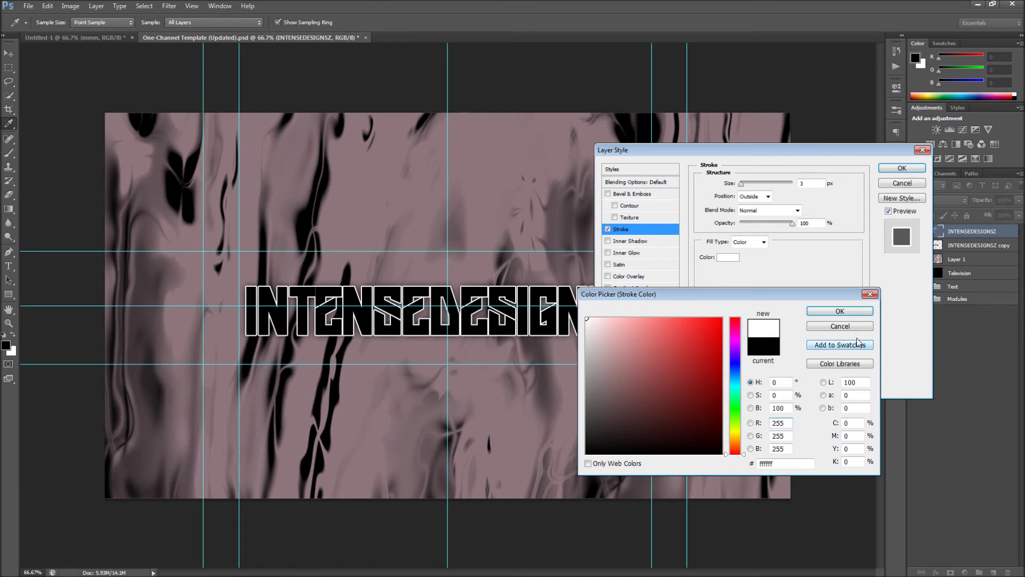
{"action": "left_click", "coordinate": [841, 311]}
{"action": "left_click", "coordinate": [902, 169]}
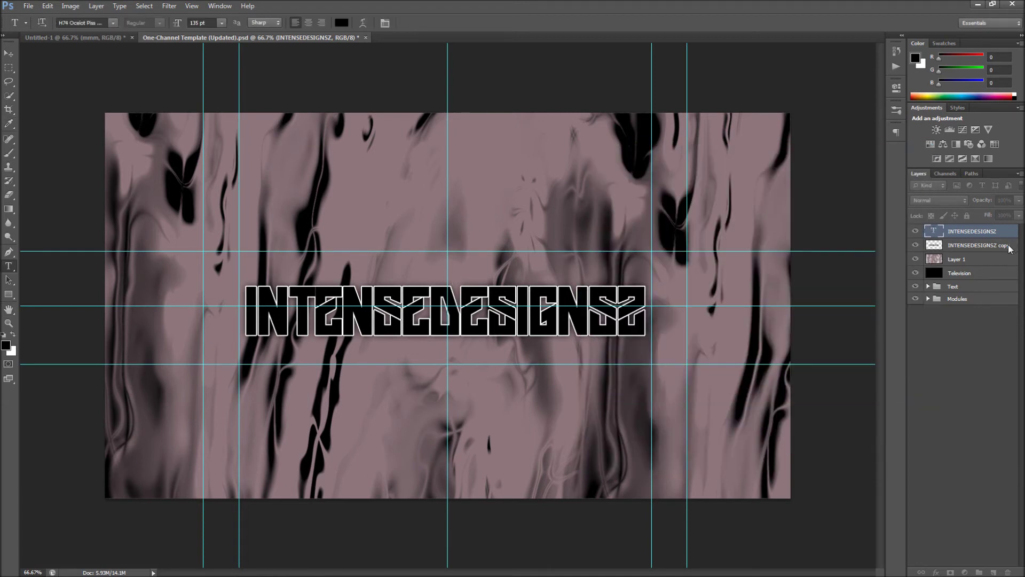
{"action": "left_click", "coordinate": [986, 269]}
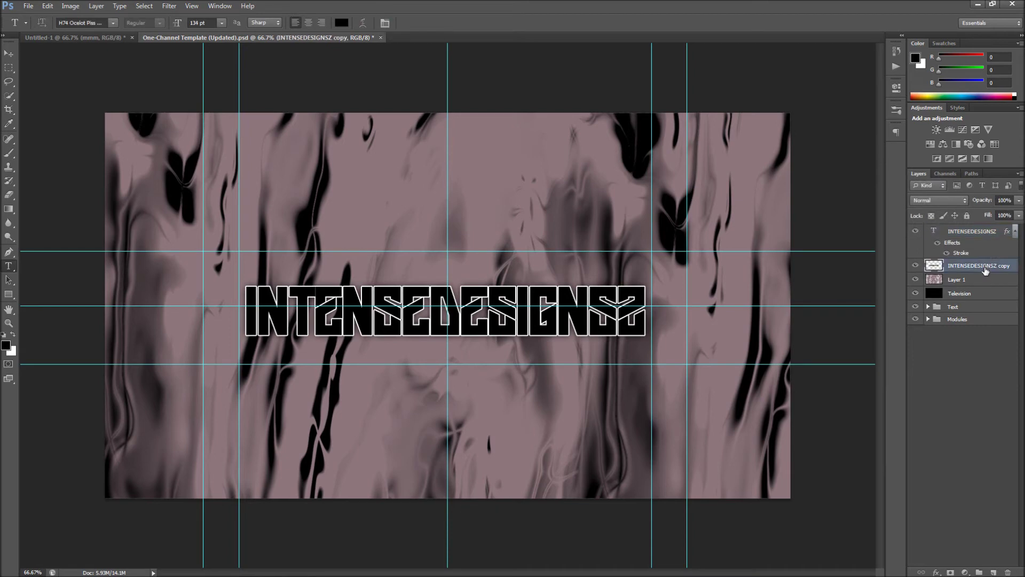
Apply a 27.8-pixel Gaussian Blur to the INTENSEDESIGNSZ copy layer.
{"action": "left_click", "coordinate": [174, 6]}
{"action": "mouse_move", "coordinate": [199, 114]}
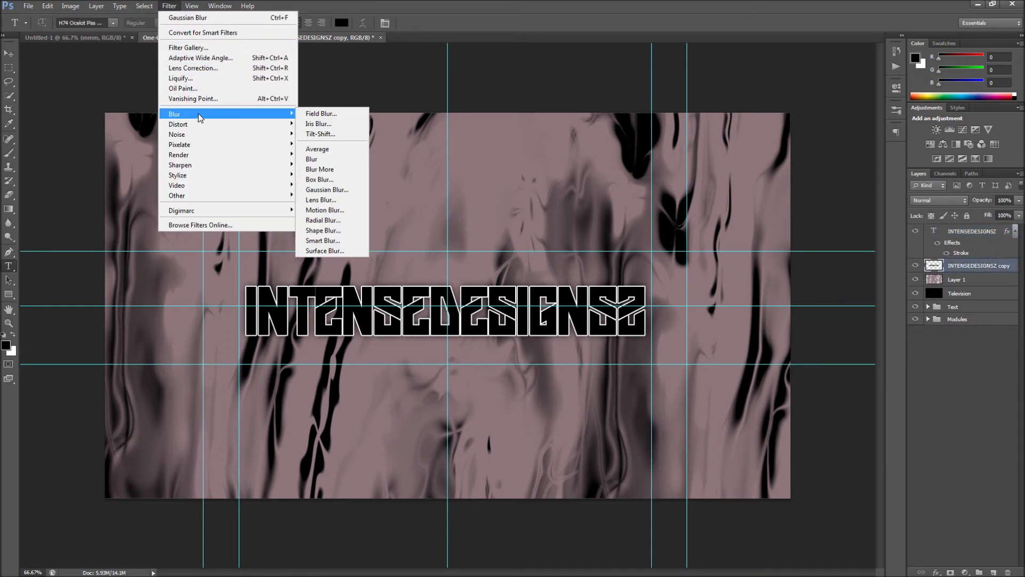
{"action": "left_click", "coordinate": [327, 189]}
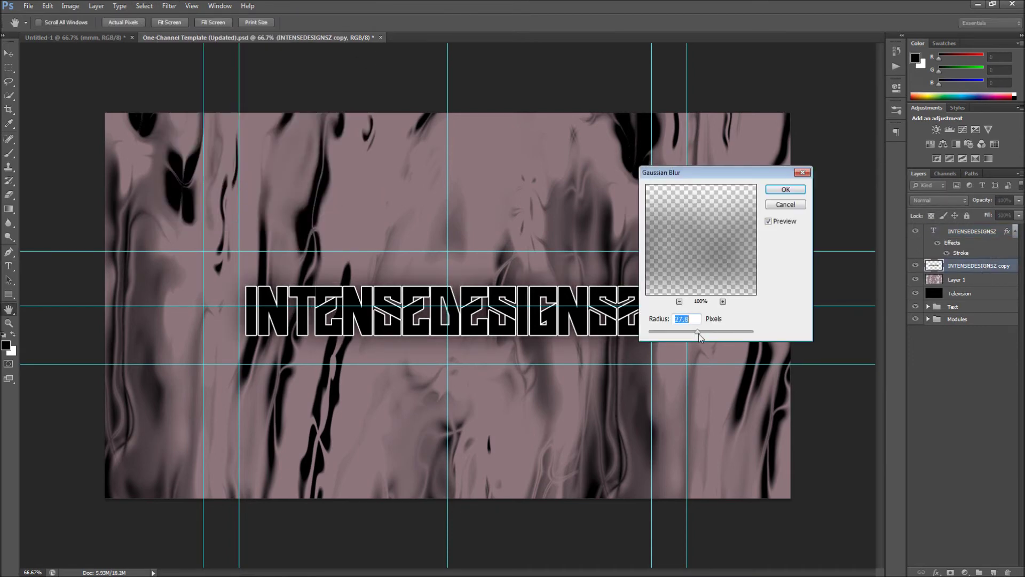
{"action": "left_click", "coordinate": [785, 189]}
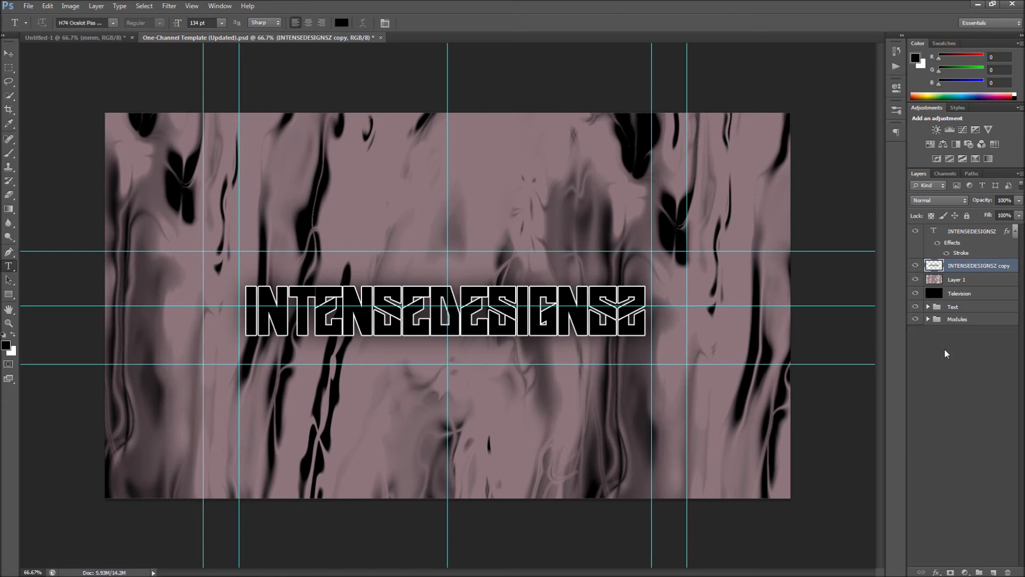
Briefly edit the title text, then add a black-to-white Gradient Map adjustment layer on top.
{"action": "left_click", "coordinate": [463, 315]}
{"action": "left_click", "coordinate": [989, 367]}
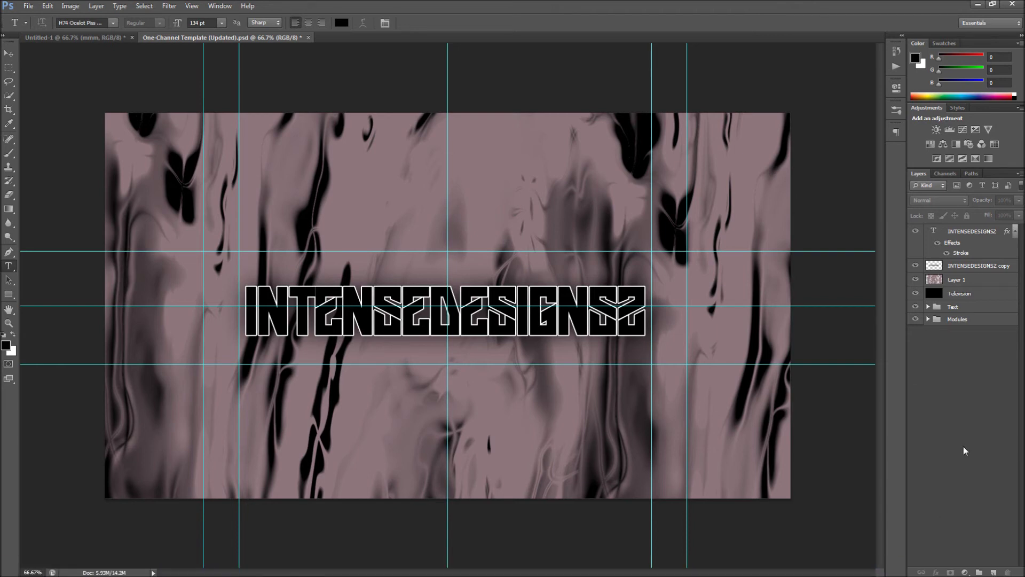
{"action": "mouse_move", "coordinate": [1002, 573]}
{"action": "left_click", "coordinate": [988, 159]}
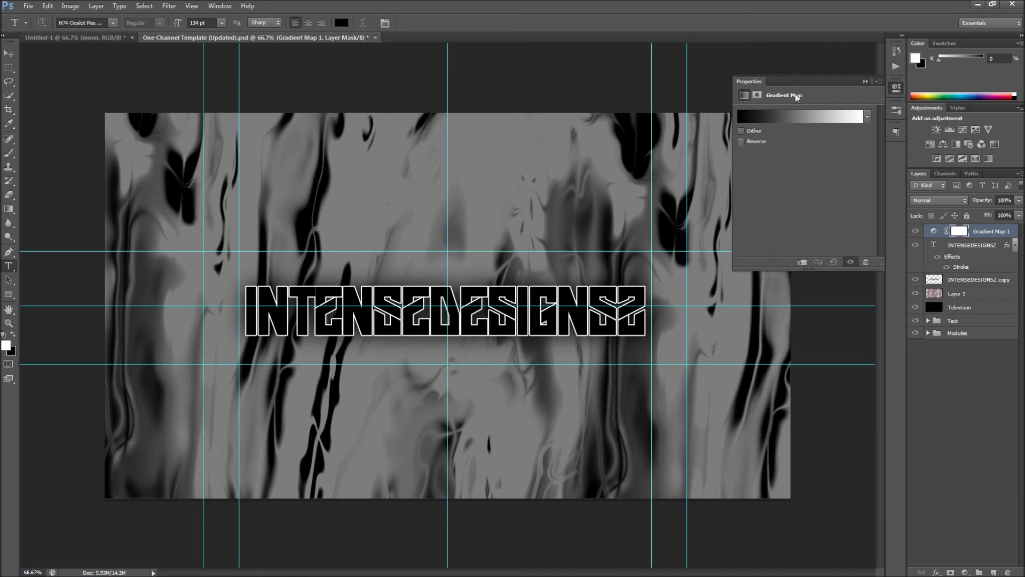
Set the Gradient Map to the Violet, Orange preset in the Gradient Editor.
{"action": "left_click", "coordinate": [799, 117]}
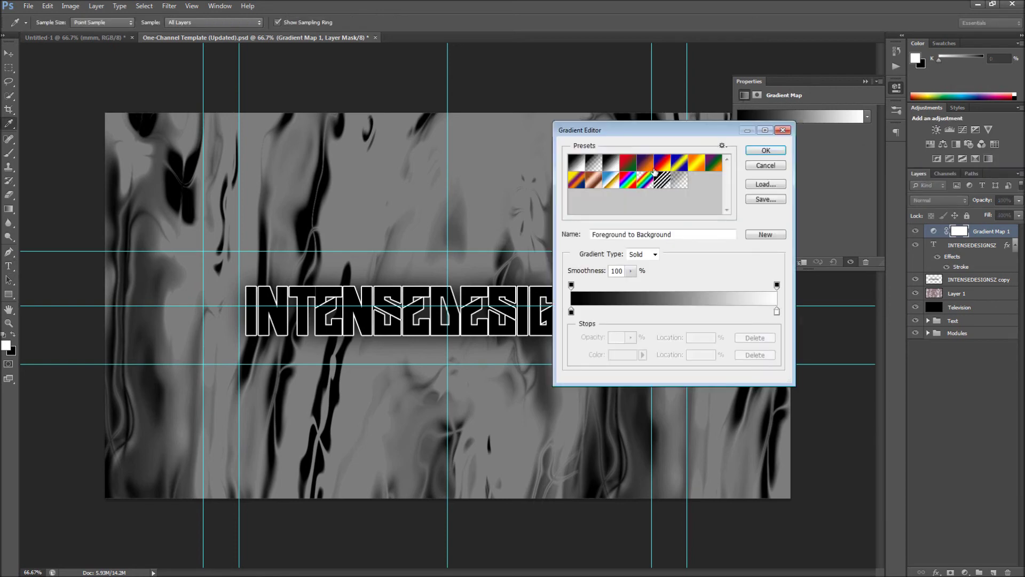
{"action": "left_click", "coordinate": [650, 163]}
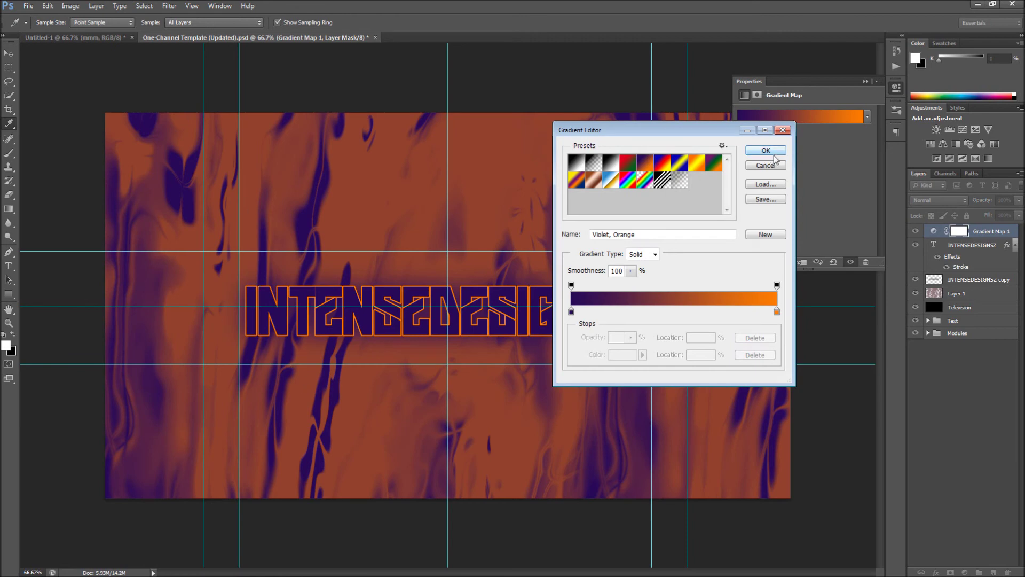
{"action": "left_click", "coordinate": [765, 150]}
{"action": "left_click", "coordinate": [866, 82]}
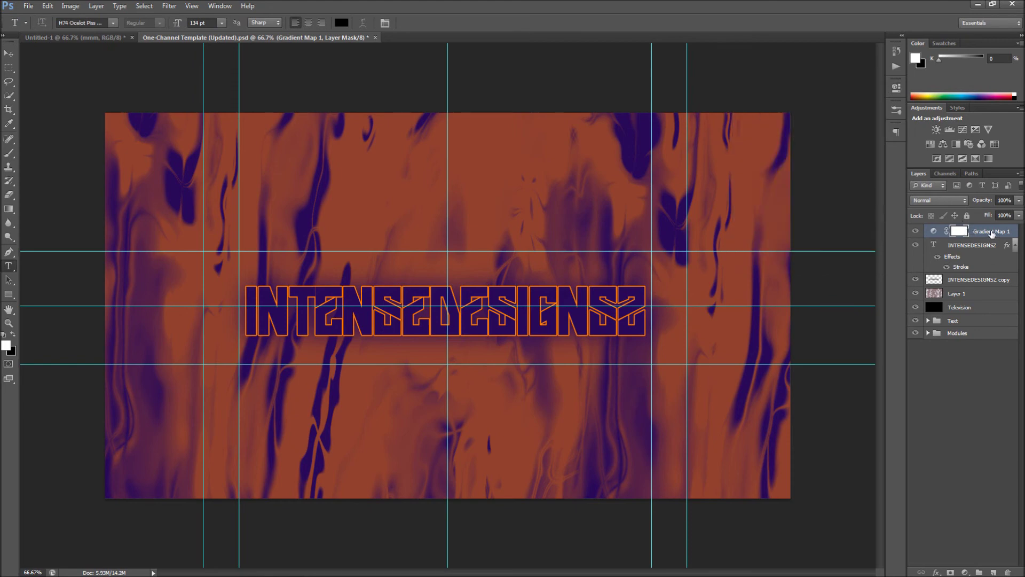
Change the Gradient Map 1 layer's blend mode to Soft Light.
{"action": "left_click", "coordinate": [972, 428]}
{"action": "left_click", "coordinate": [988, 235]}
{"action": "left_click", "coordinate": [943, 201]}
{"action": "left_click", "coordinate": [941, 347]}
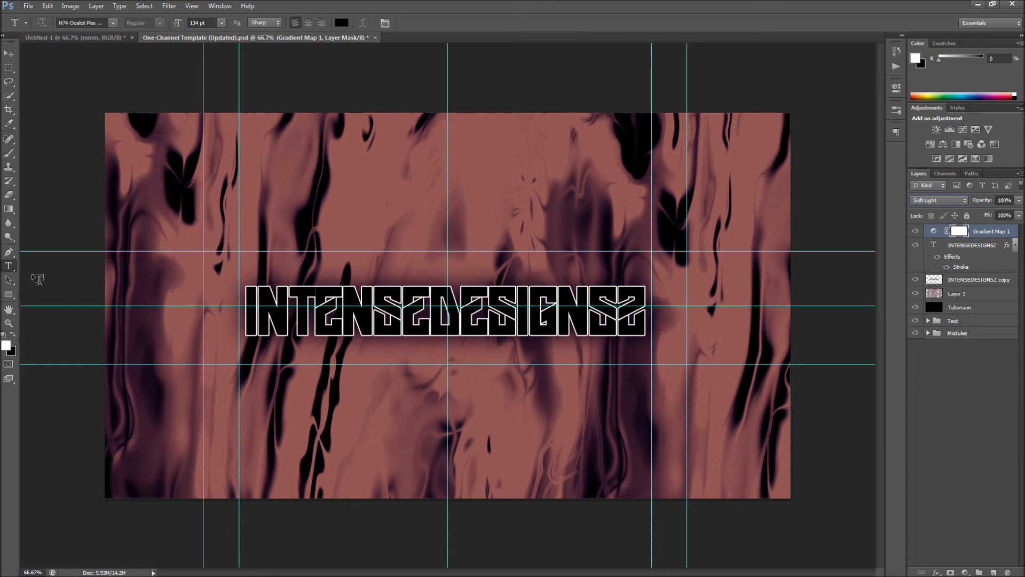
Draw a 1926 × 60 px black rectangle across the full canvas width below the title.
{"action": "left_click", "coordinate": [9, 294]}
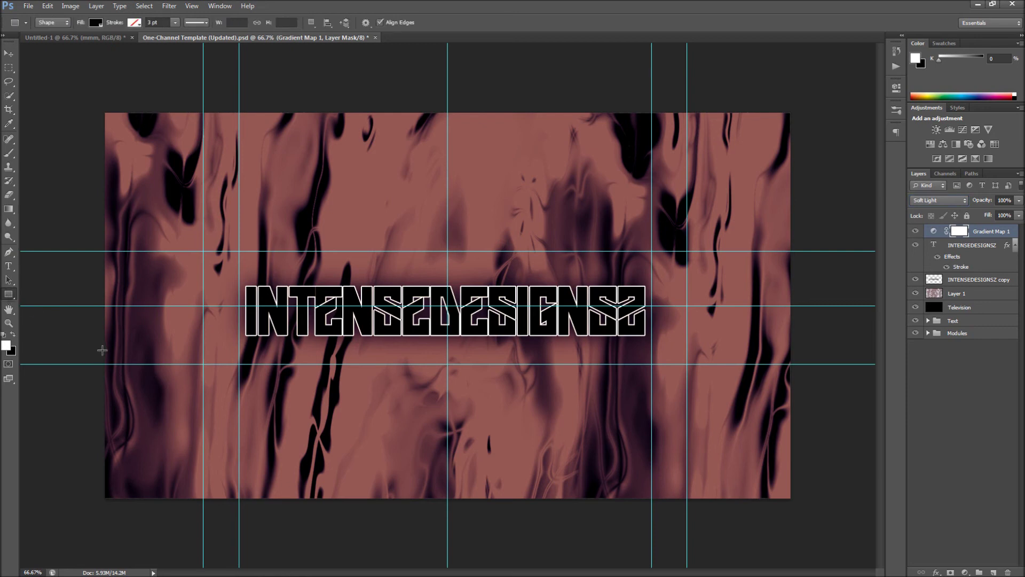
{"action": "left_click_drag", "start_coordinate": [197, 356], "coordinate": [359, 357]}
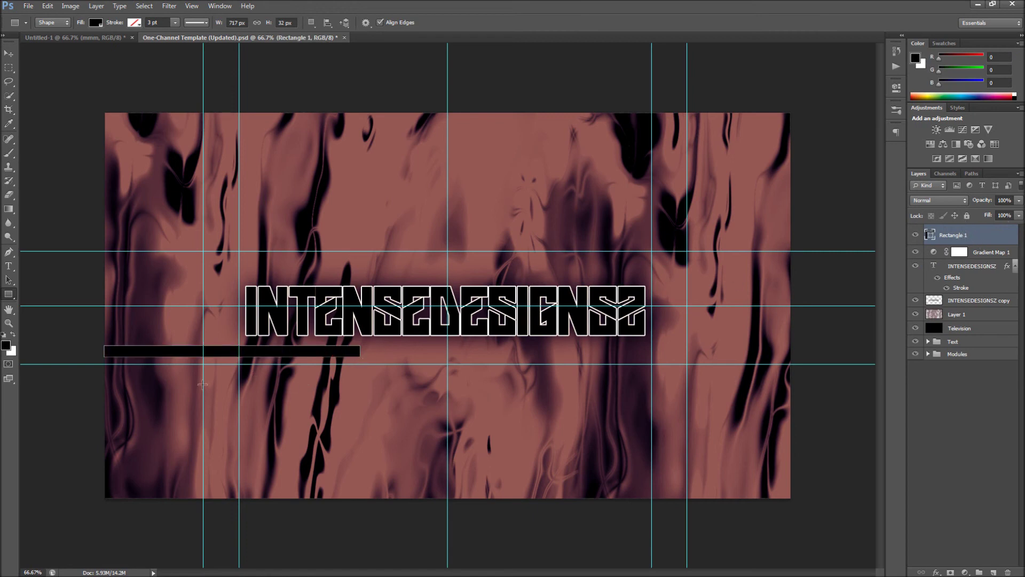
{"action": "key", "text": "ctrl+z"}
{"action": "left_click_drag", "start_coordinate": [103, 342], "coordinate": [789, 362]}
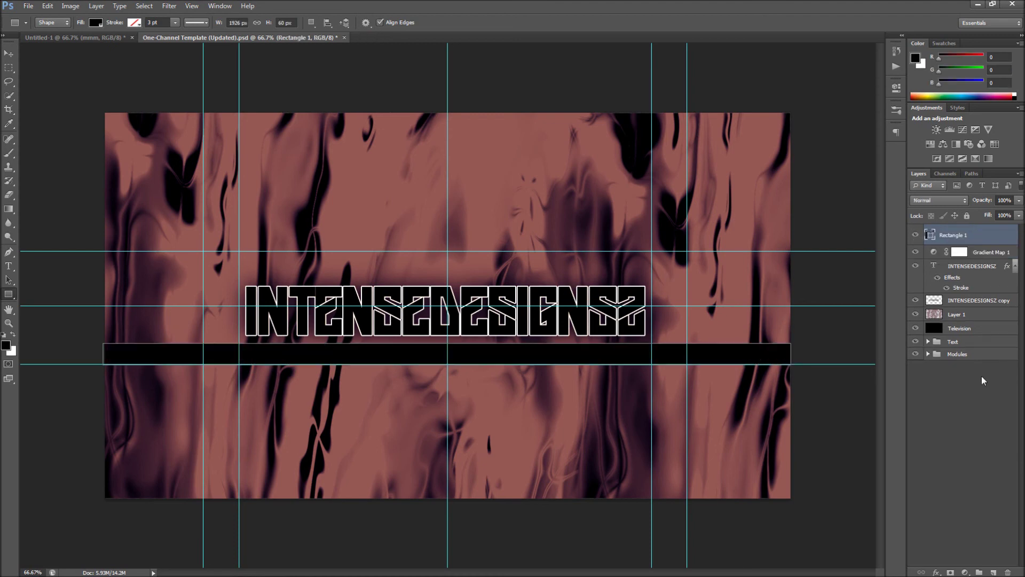
{"action": "left_click", "coordinate": [972, 386]}
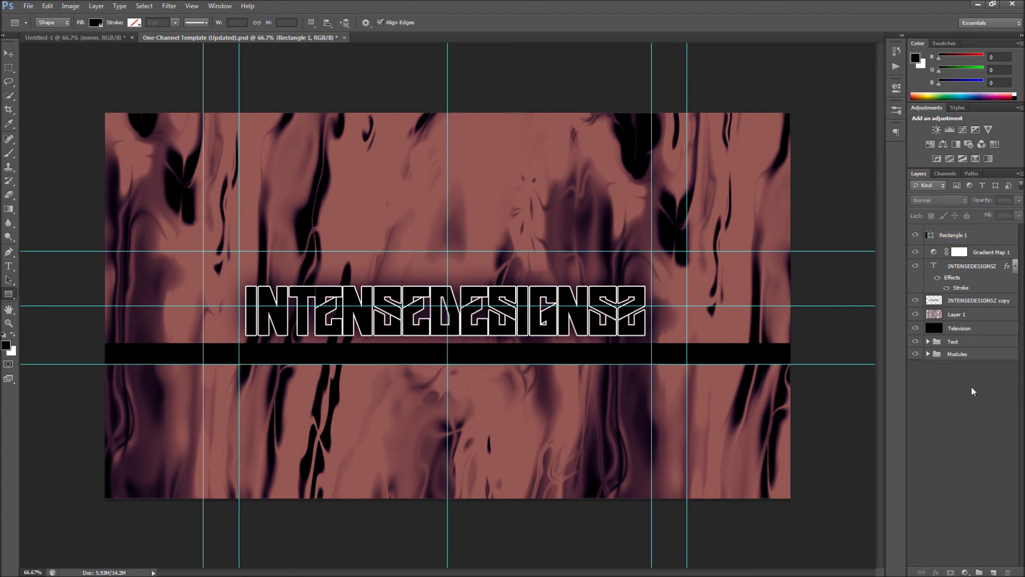
Start a new text layer on the black bar with type size reduced to about 42 pt.
{"action": "left_click", "coordinate": [8, 266]}
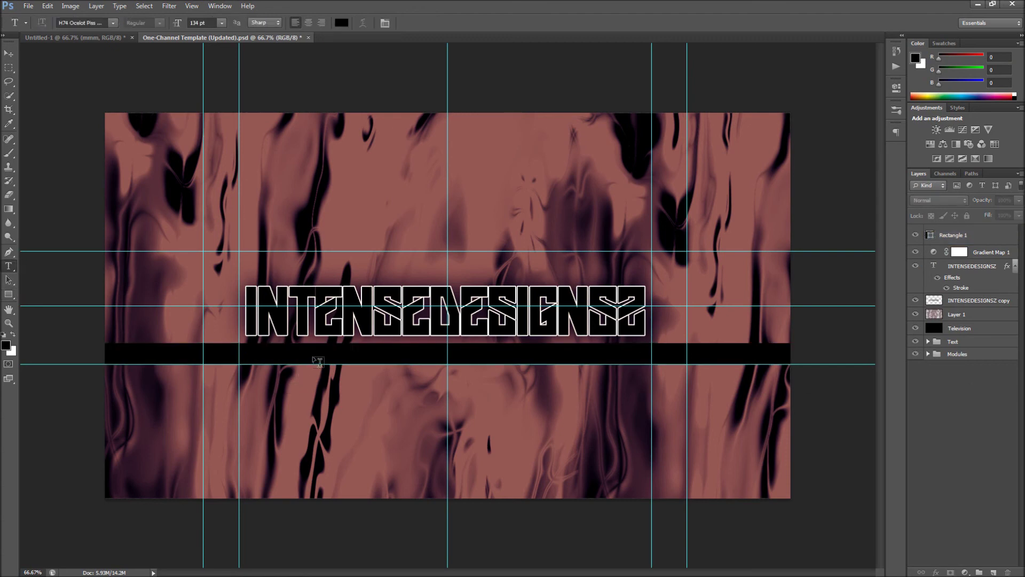
{"action": "mouse_move", "coordinate": [177, 28]}
{"action": "left_mouse_down"}
{"action": "mouse_move", "coordinate": [150, 34]}
{"action": "mouse_move", "coordinate": [173, 27]}
{"action": "left_mouse_up"}
{"action": "left_click", "coordinate": [265, 358]}
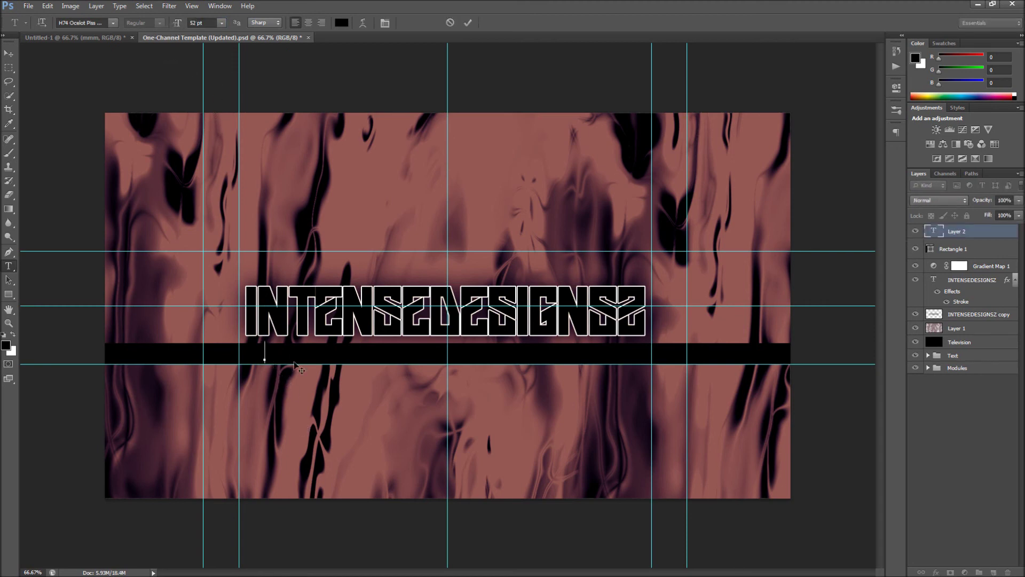
{"action": "mouse_move", "coordinate": [178, 28]}
{"action": "left_mouse_down"}
{"action": "mouse_move", "coordinate": [147, 28]}
{"action": "mouse_move", "coordinate": [187, 28]}
{"action": "left_mouse_up"}
Set the foreground text colour to white in the Color Picker.
{"action": "left_click", "coordinate": [917, 59]}
{"action": "left_click_drag", "start_coordinate": [637, 349], "coordinate": [572, 274]}
{"action": "left_click", "coordinate": [840, 310]}
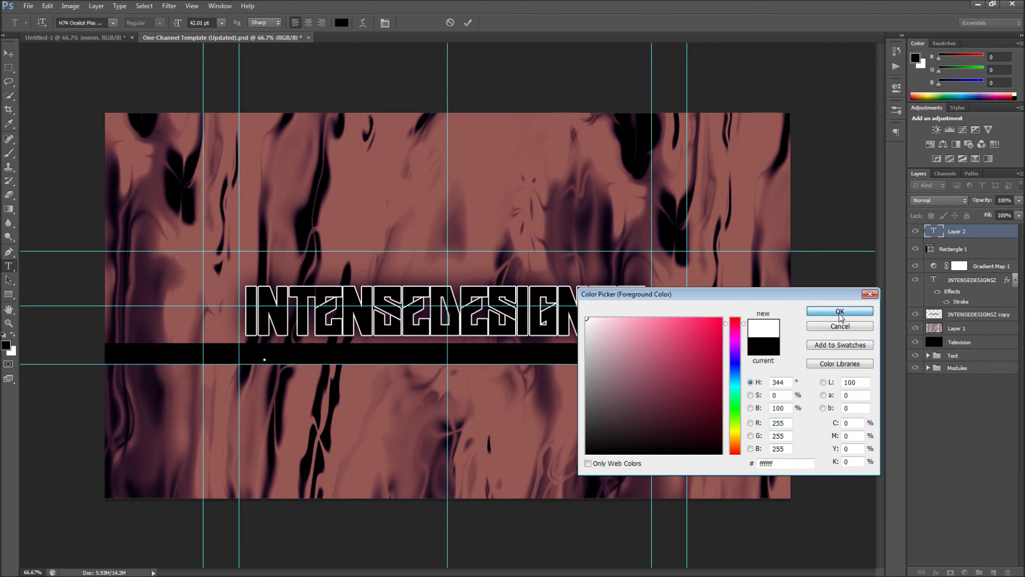
{"action": "left_click", "coordinate": [113, 22]}
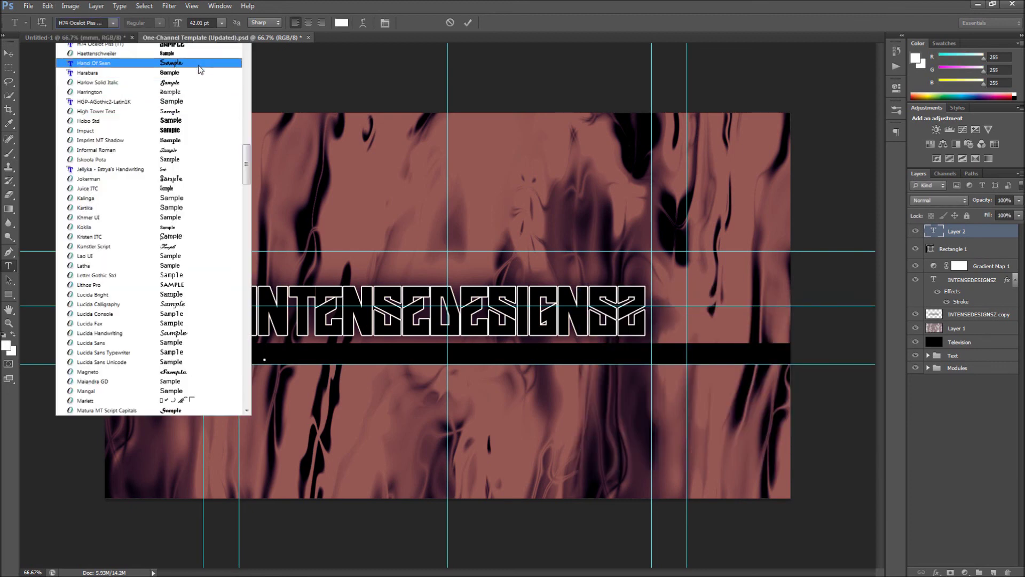
Type 'Speed Art Banners & GFX' in Hand Of Sean and centre it on the bar.
{"action": "left_click", "coordinate": [200, 67]}
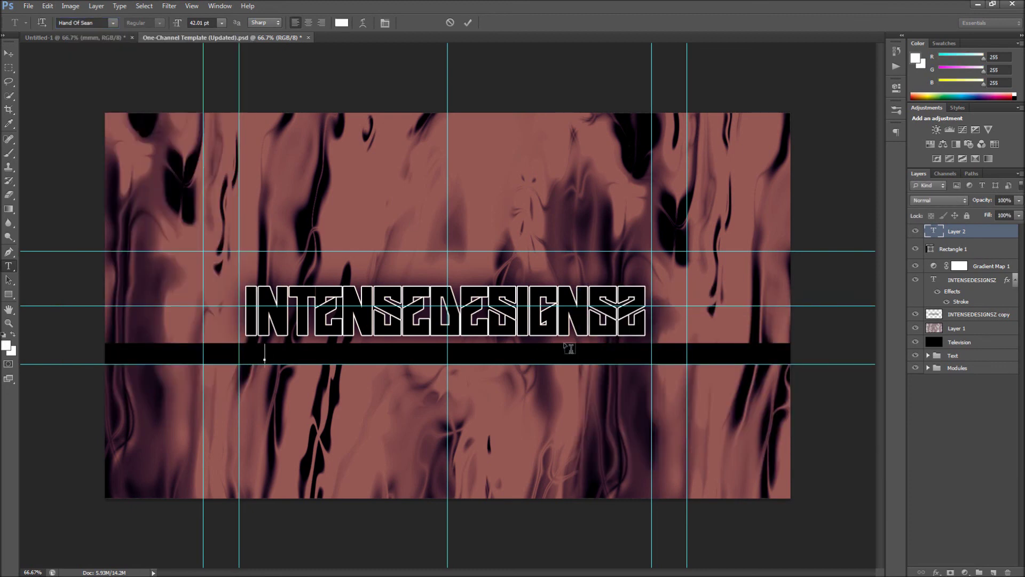
{"action": "type", "text": "Speed Art Banners"}
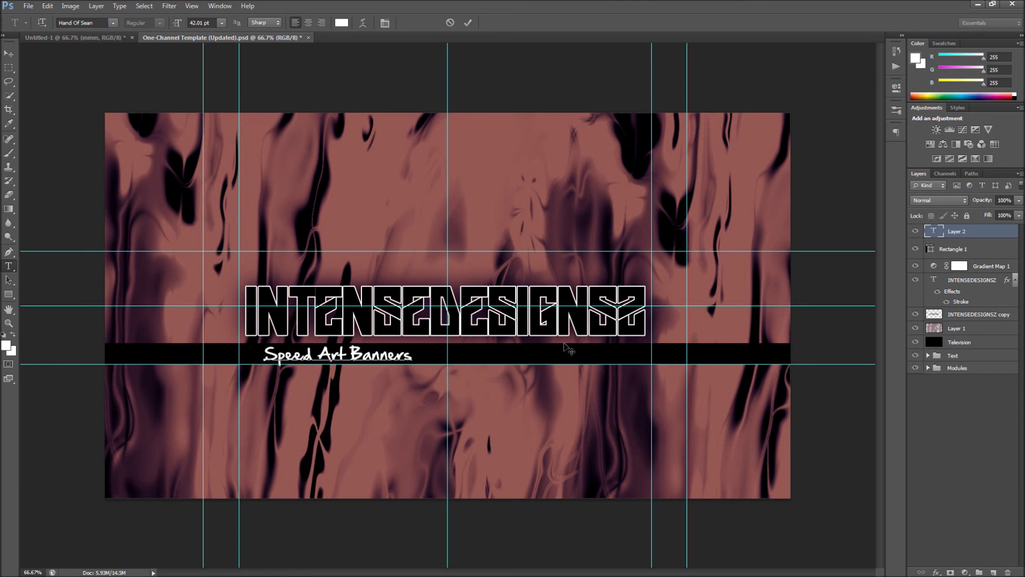
{"action": "type", "text": " & GFX"}
{"action": "left_click_drag", "start_coordinate": [495, 392], "coordinate": [547, 391]}
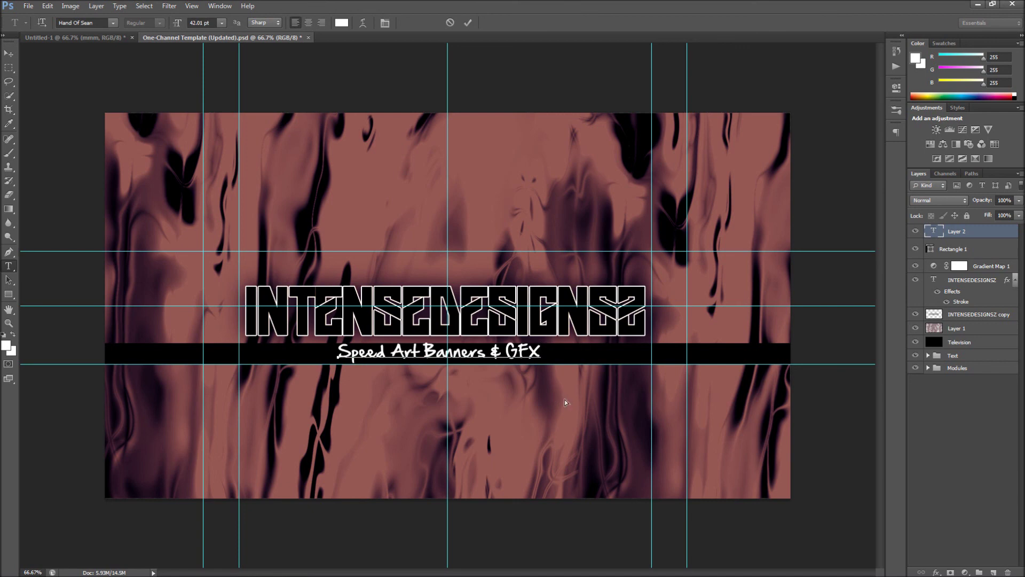
Nudge the subtitle right, commit it, then delete the Layer 2 text layer.
{"action": "left_click_drag", "start_coordinate": [515, 378], "coordinate": [517, 379]}
{"action": "key", "text": "Escape"}
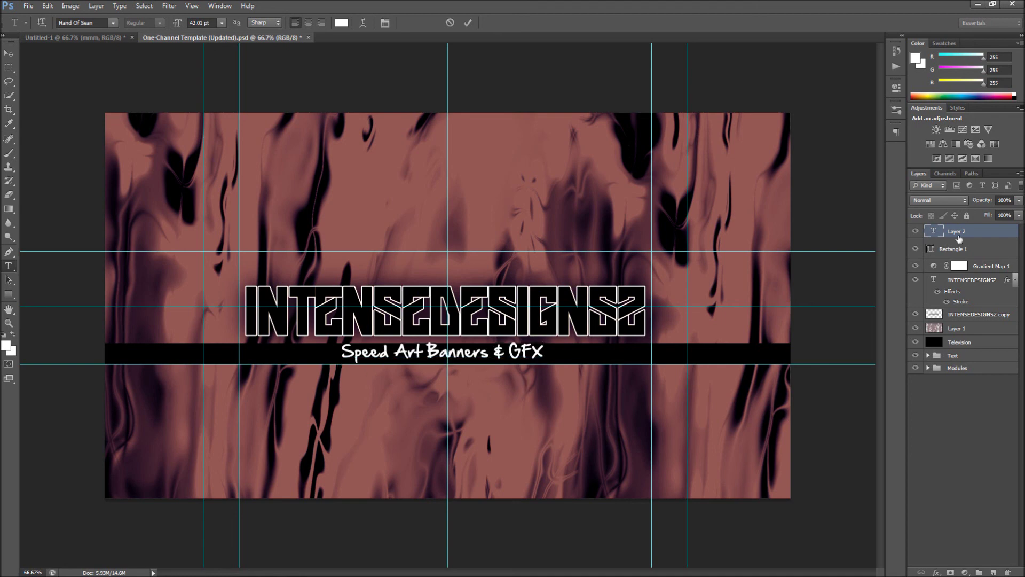
{"action": "key", "text": "Delete"}
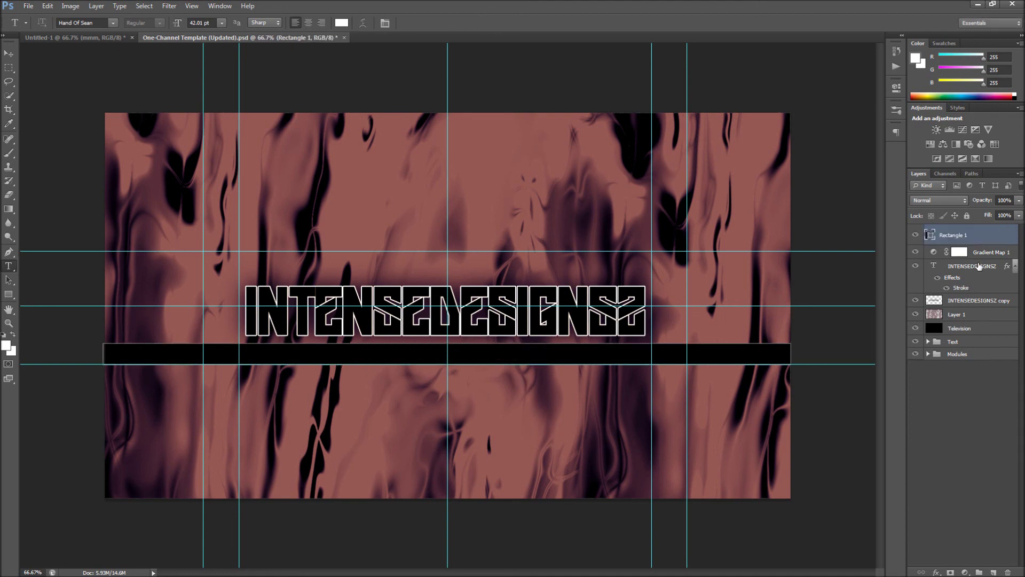